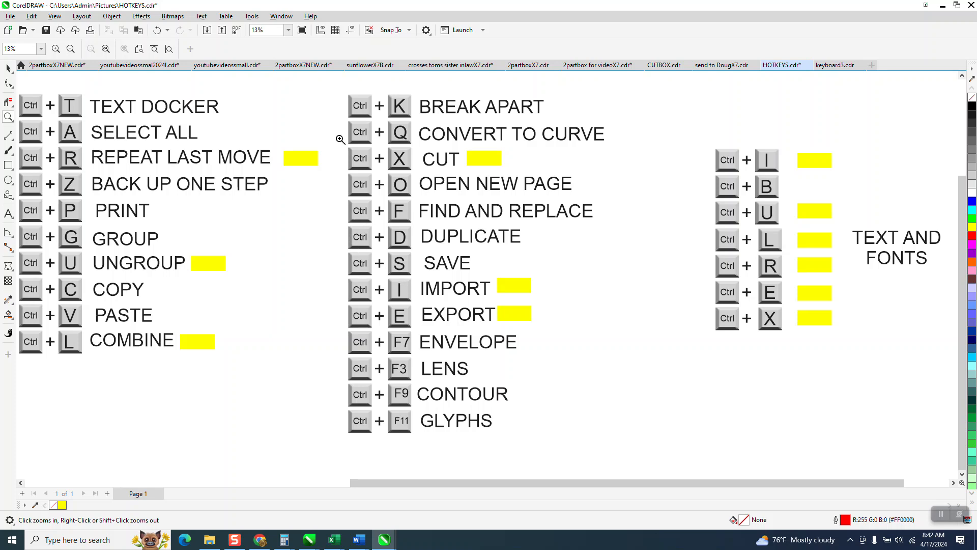
Examine the list of available dockers and their keyboard shortcuts.
{"action": "left_click", "coordinate": [281, 16]}
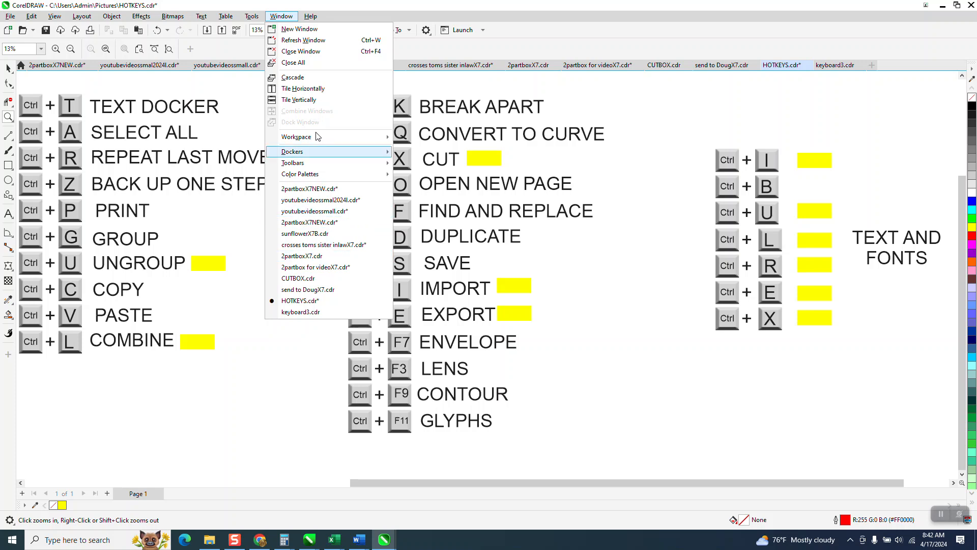
{"action": "mouse_move", "coordinate": [303, 156]}
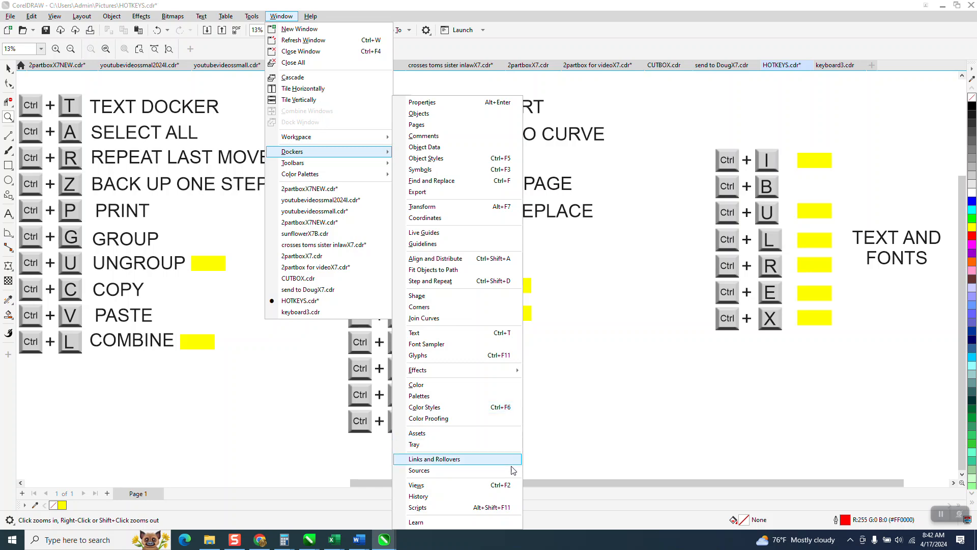
{"action": "left_click", "coordinate": [553, 391]}
{"action": "left_click", "coordinate": [554, 384]}
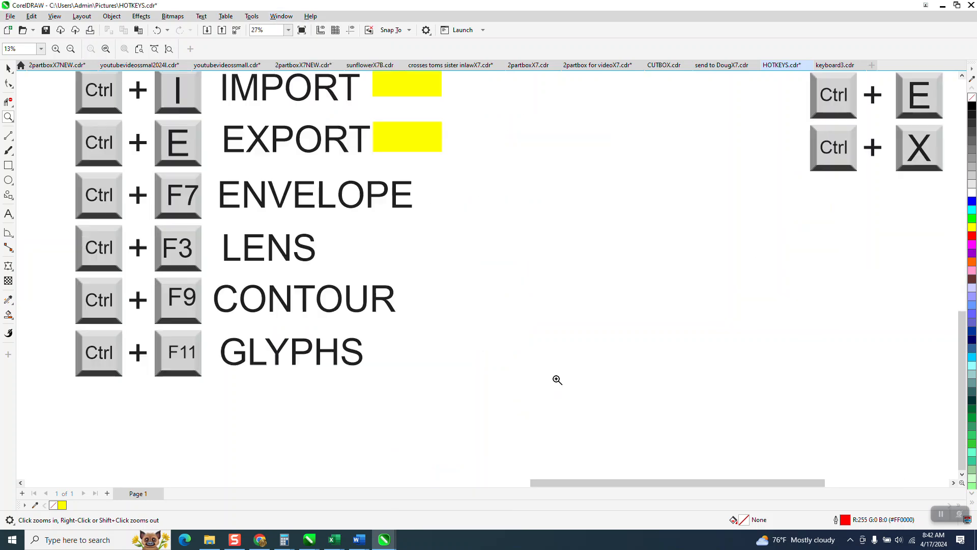
Move the TEXT AND FONTS label upward beside its group of Ctrl shortcuts.
{"action": "scroll", "coordinate": [451, 311], "scroll_direction": "down", "scroll_amount": 4}
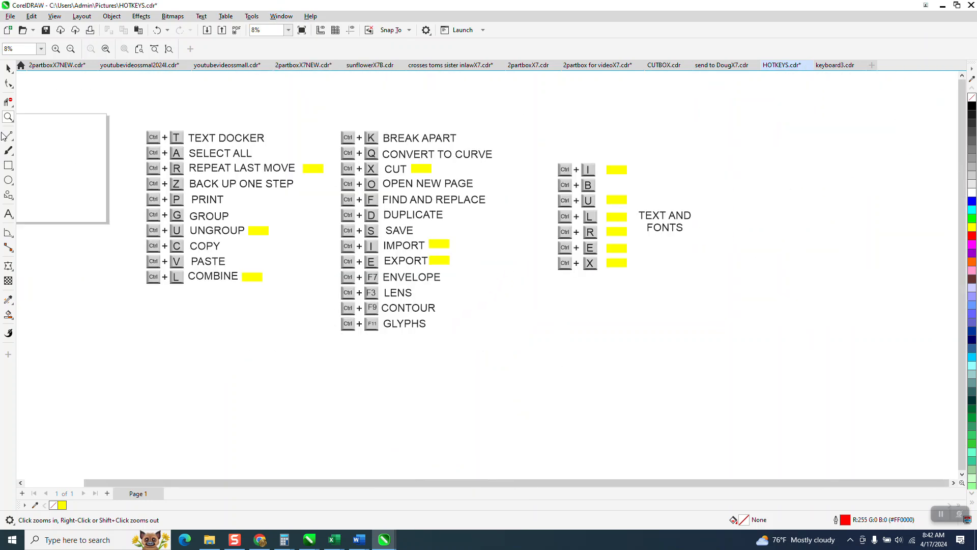
{"action": "left_click_drag", "start_coordinate": [555, 153], "coordinate": [717, 316]}
{"action": "left_click", "coordinate": [9, 68]}
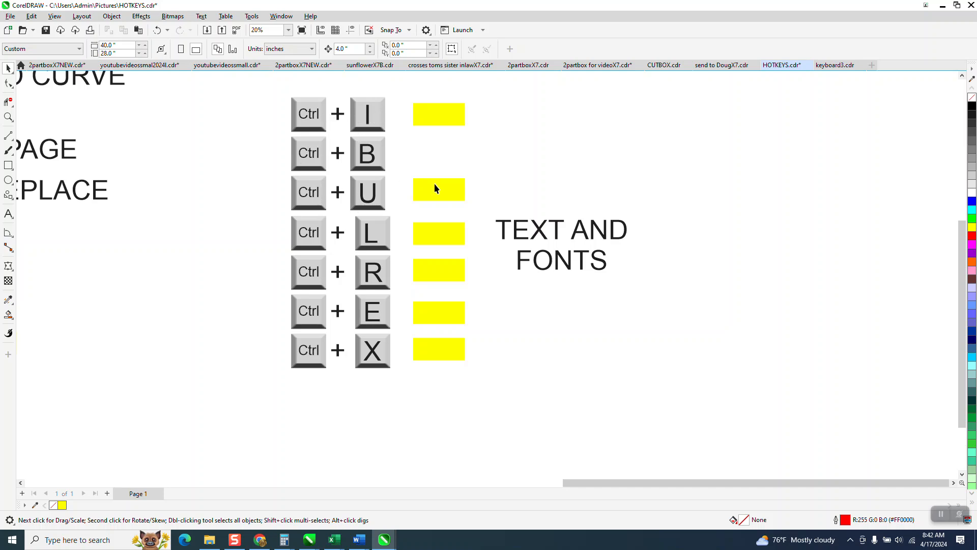
{"action": "left_click_drag", "start_coordinate": [543, 239], "coordinate": [551, 188]}
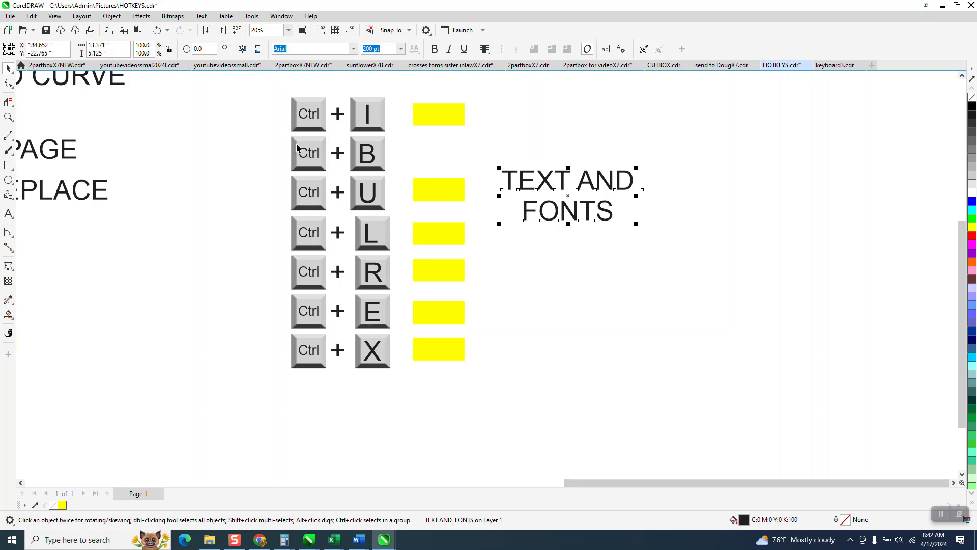
Make the whole TEXT AND FONTS label italic, bold and underlined.
{"action": "left_click", "coordinate": [14, 218]}
{"action": "left_click_drag", "start_coordinate": [629, 216], "coordinate": [490, 184]}
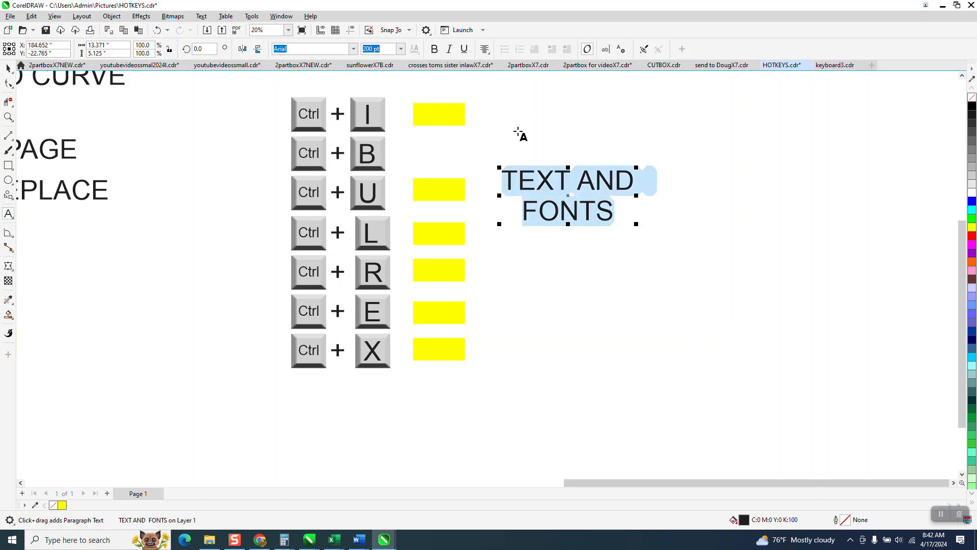
{"action": "key", "text": "ctrl+i"}
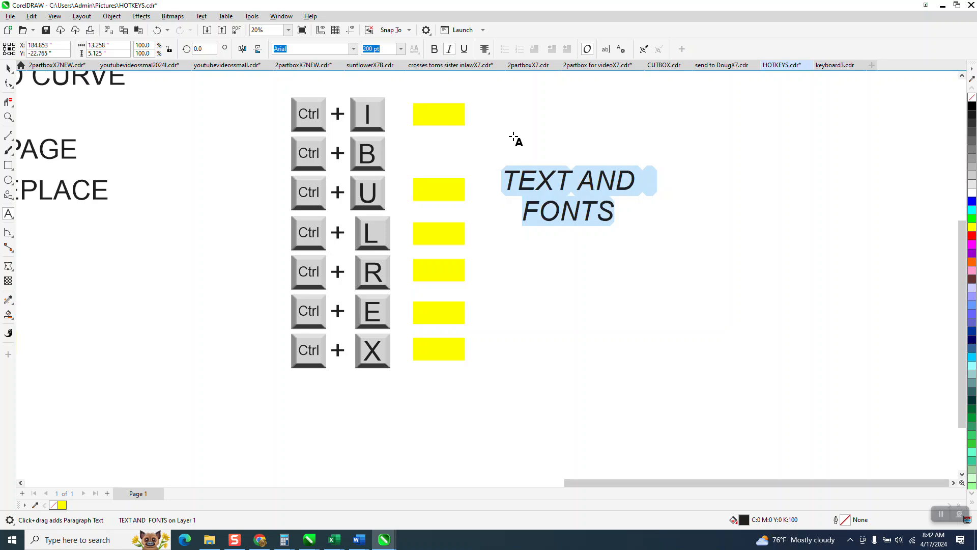
{"action": "key", "text": "ctrl+b"}
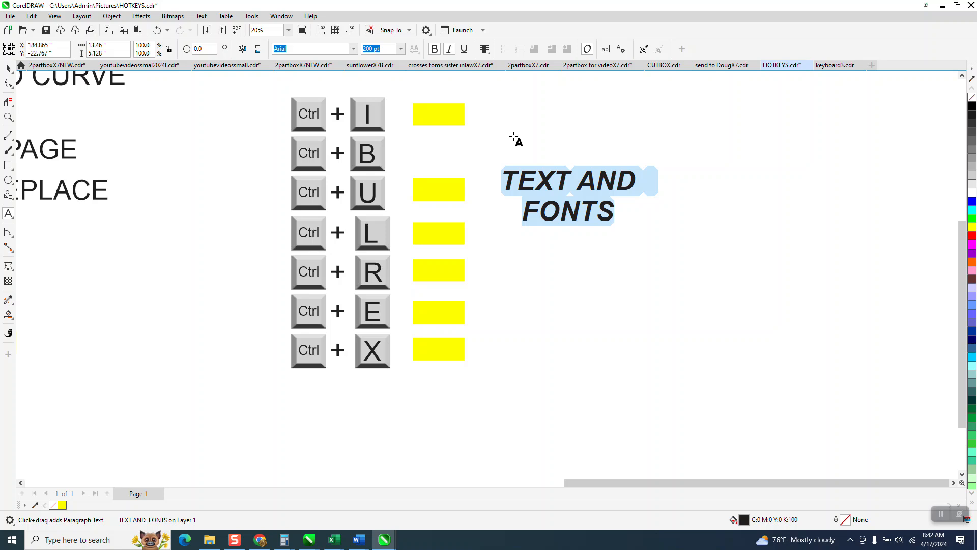
{"action": "key", "text": "ctrl+u"}
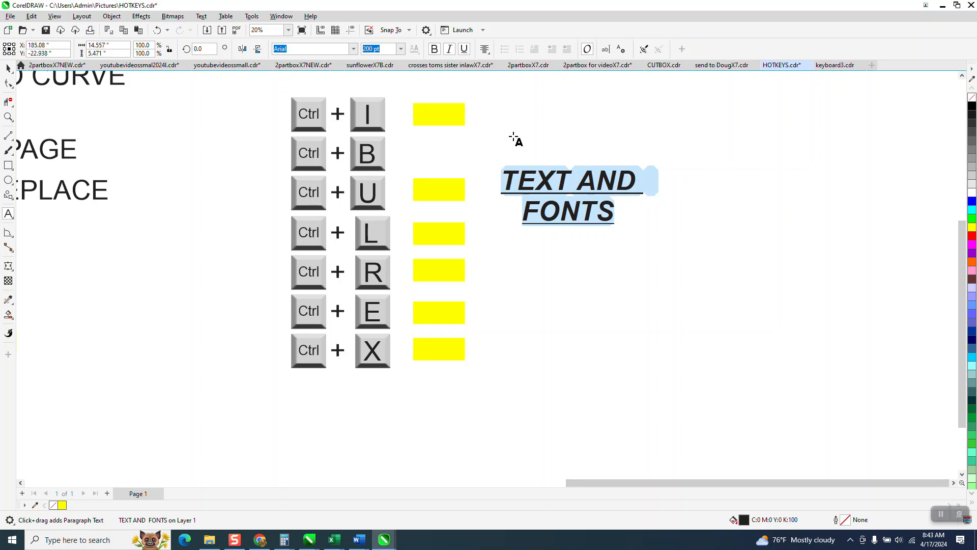
Align the highlighted label text left, right and back to centre.
{"action": "key", "text": "ctrl+l"}
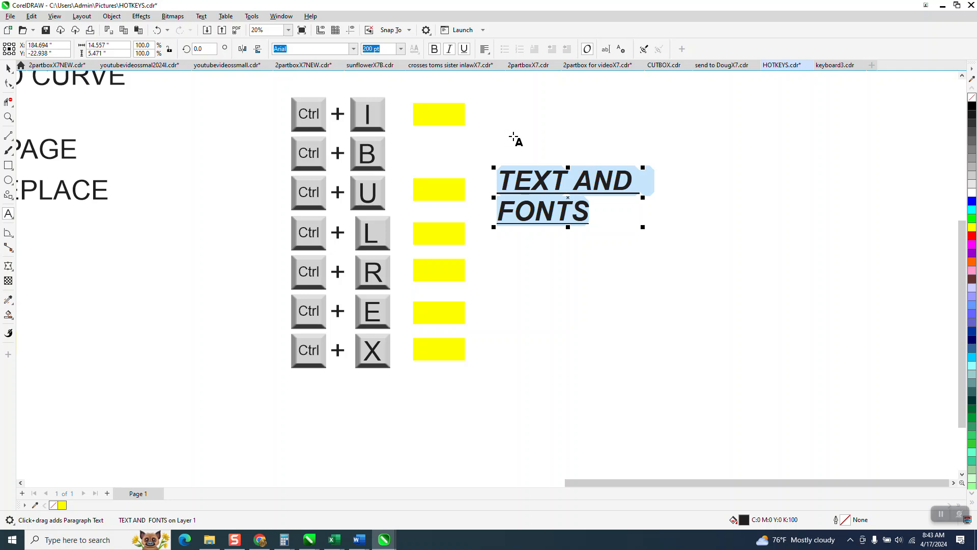
{"action": "key", "text": "ctrl+r"}
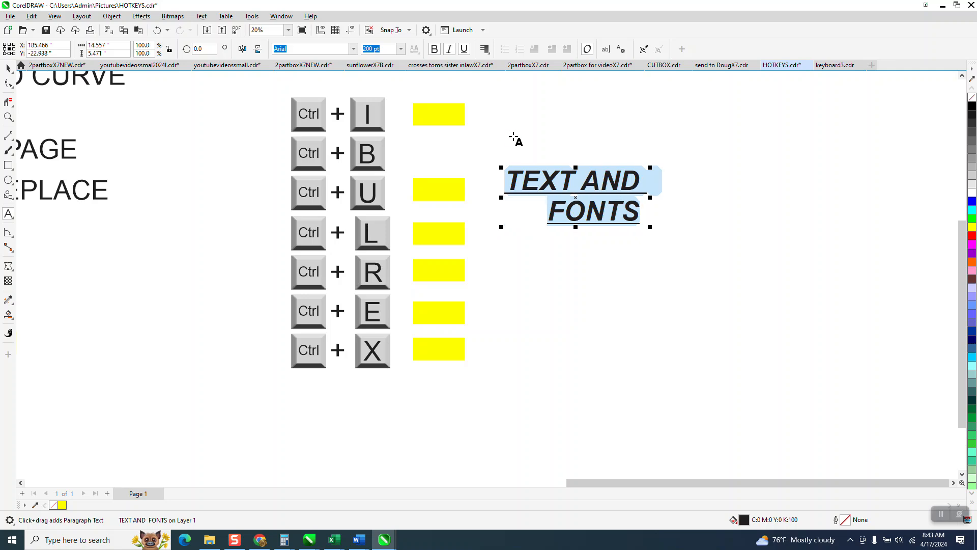
{"action": "key", "text": "ctrl+e"}
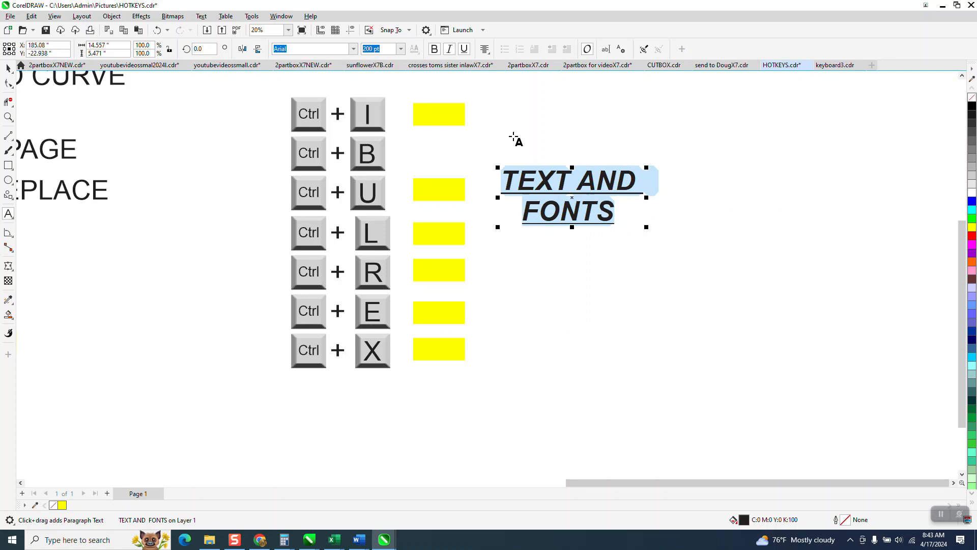
Cut the highlighted label text and undo the cut.
{"action": "key", "text": "ctrl+x"}
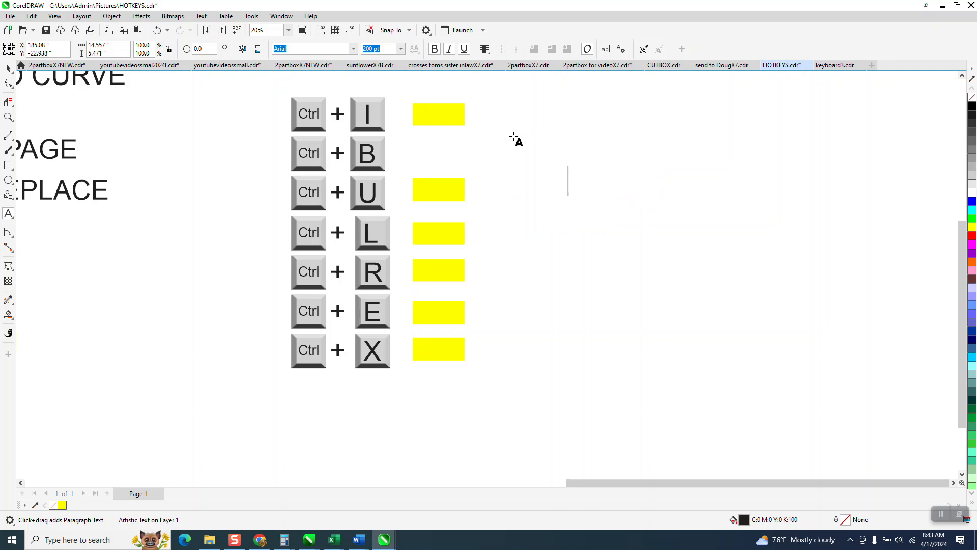
{"action": "key", "text": "ctrl+z"}
{"action": "left_click", "coordinate": [584, 246]}
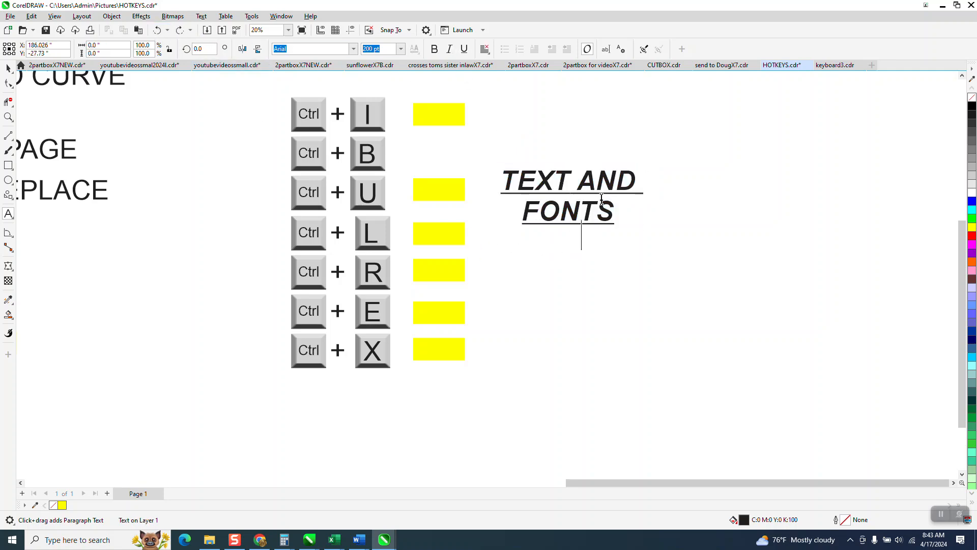
Delete the word AND from the TEXT AND FONTS label.
{"action": "left_click_drag", "start_coordinate": [635, 184], "coordinate": [577, 184]}
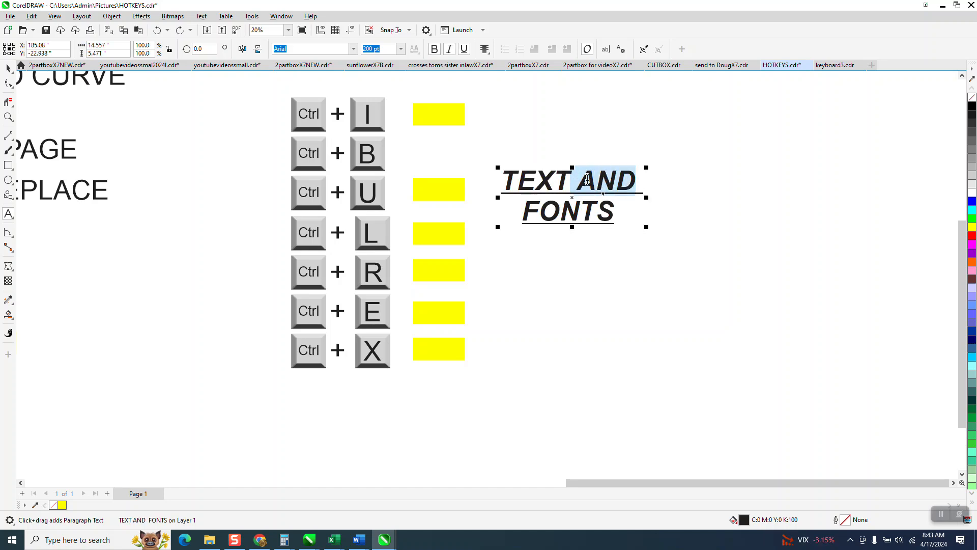
{"action": "key", "text": "Delete"}
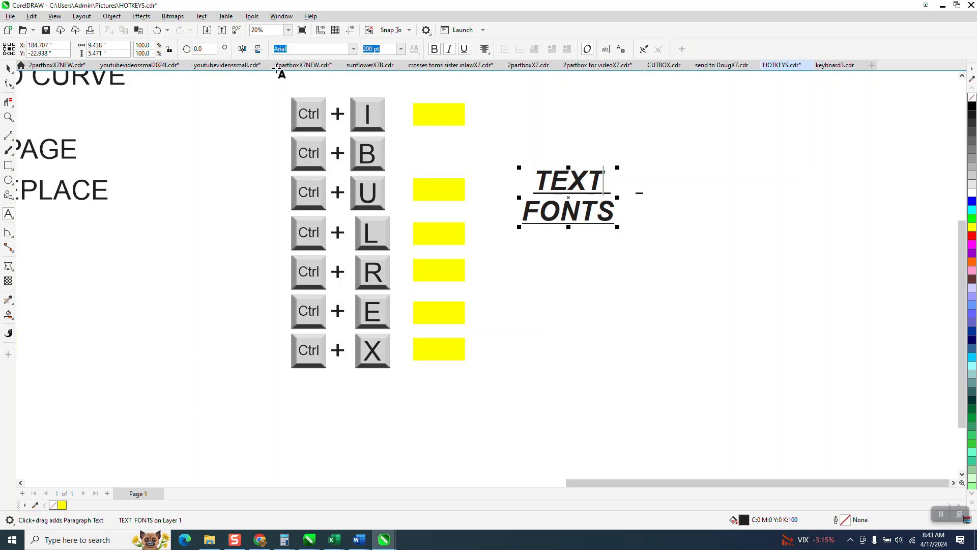
{"action": "left_click", "coordinate": [158, 30]}
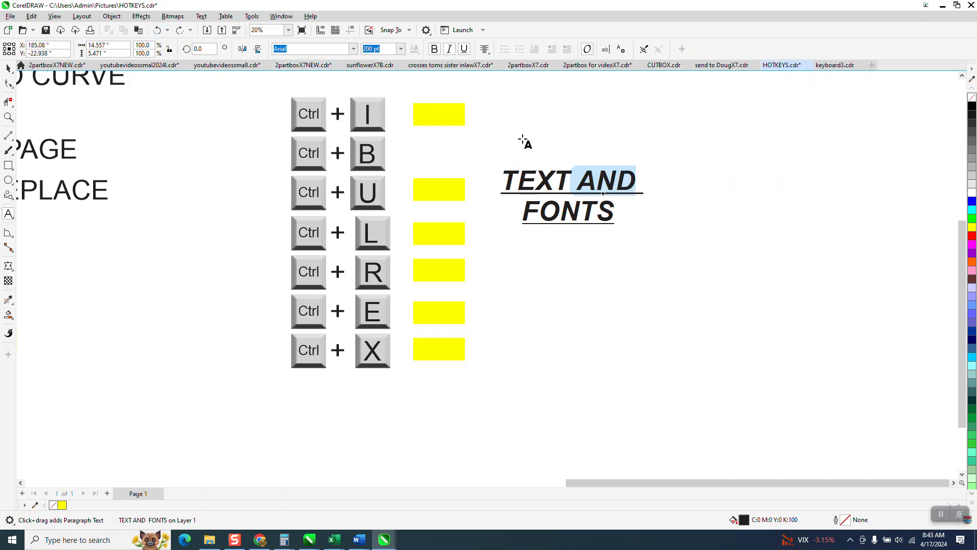
{"action": "key", "text": "Delete"}
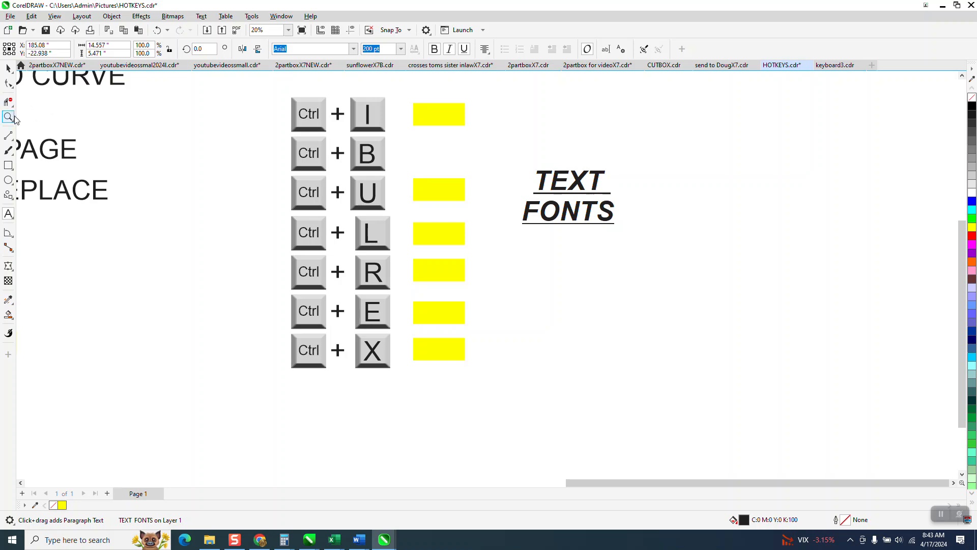
Show the Text docker for the selected label and close it again.
{"action": "scroll", "coordinate": [386, 200], "scroll_direction": "down", "scroll_amount": 1}
{"action": "left_click", "coordinate": [8, 68]}
{"action": "scroll", "coordinate": [761, 280], "scroll_direction": "down", "scroll_amount": 2}
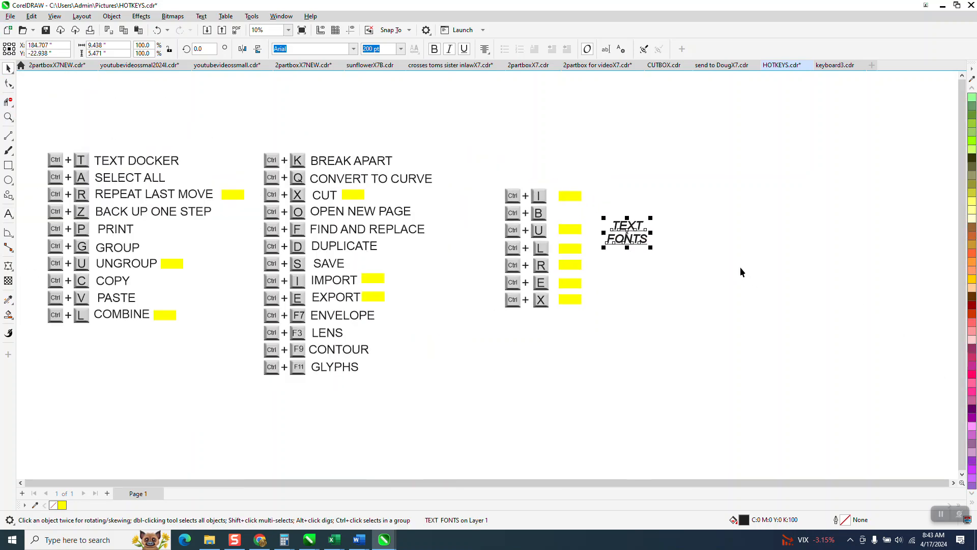
{"action": "left_click", "coordinate": [8, 117]}
{"action": "left_click_drag", "start_coordinate": [195, 165], "coordinate": [514, 362]}
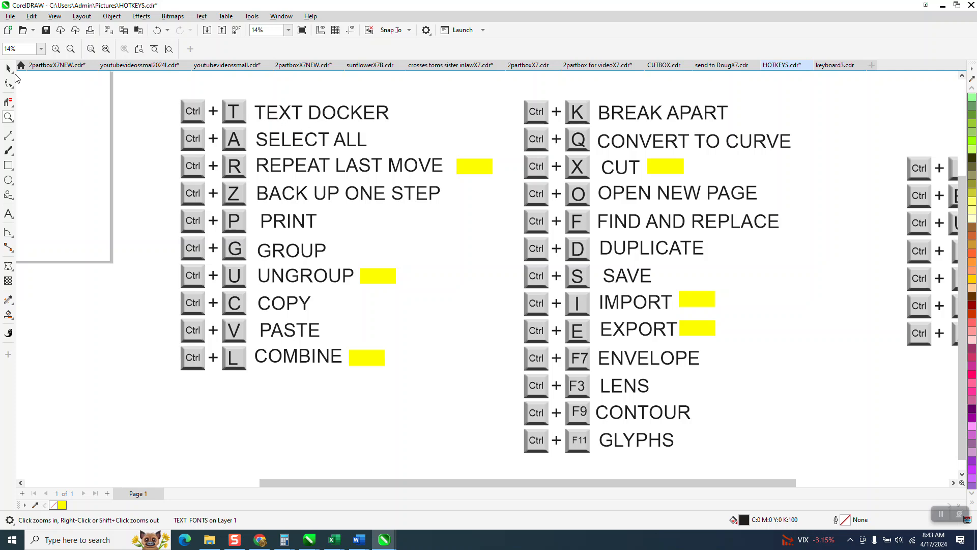
{"action": "key", "text": "space"}
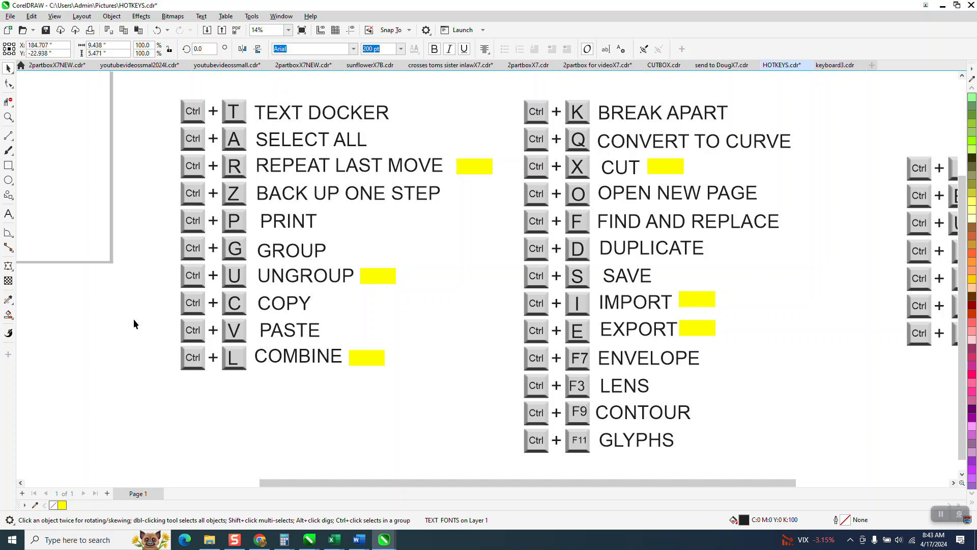
{"action": "key", "text": "ctrl+t"}
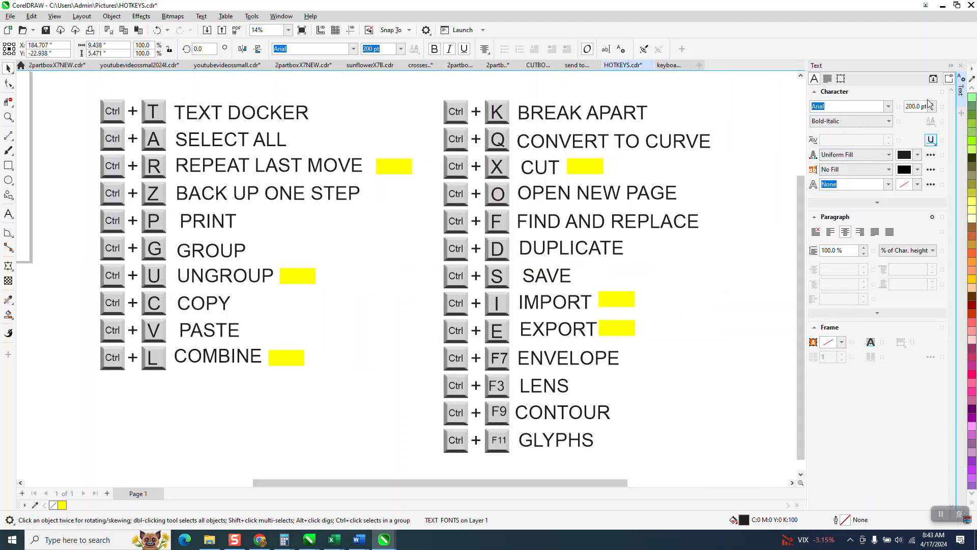
{"action": "left_click", "coordinate": [961, 65]}
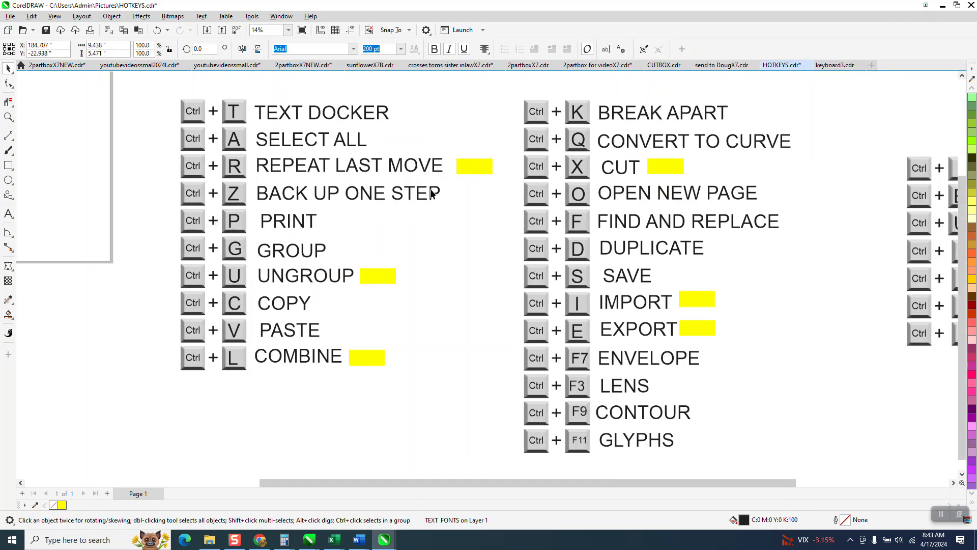
Select and delete all objects in the drawing, and undo the deletion.
{"action": "key", "text": "ctrl+a"}
{"action": "key", "text": "Delete"}
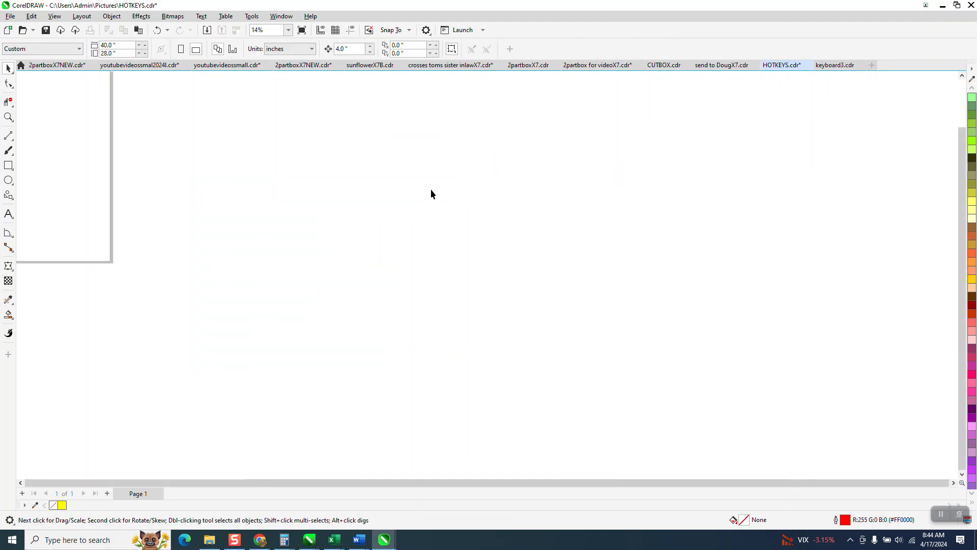
{"action": "left_click", "coordinate": [158, 31]}
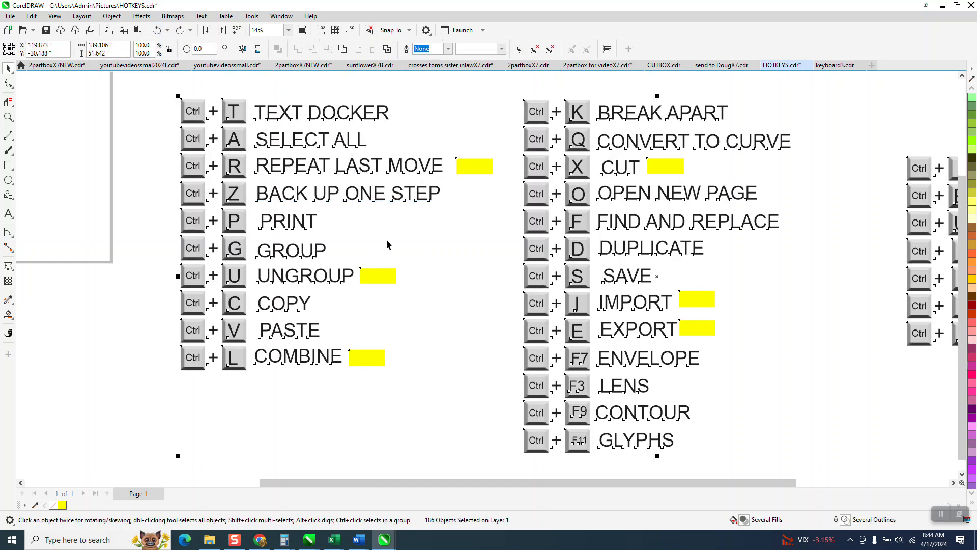
Draw a rectangle about 6.4 by 6.0 inches near the page's right edge.
{"action": "left_click", "coordinate": [8, 165]}
{"action": "left_click_drag", "start_coordinate": [38, 173], "coordinate": [82, 214]}
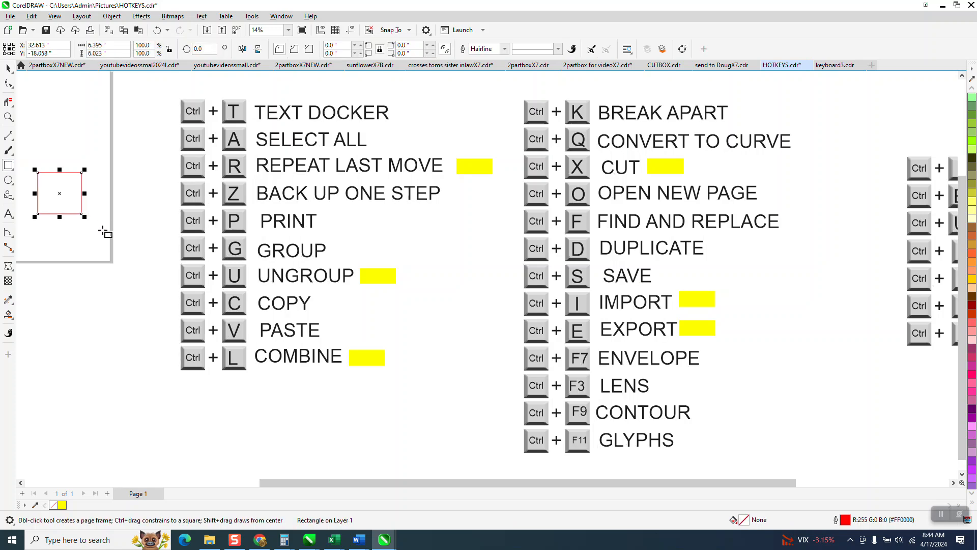
Move the rectangle about 2.2 inches right and 8.1 inches down, and repeat that move twice.
{"action": "mouse_move", "coordinate": [27, 160]}
{"action": "left_mouse_down"}
{"action": "mouse_move", "coordinate": [31, 179]}
{"action": "mouse_move", "coordinate": [86, 218]}
{"action": "mouse_move", "coordinate": [96, 243]}
{"action": "left_mouse_up"}
{"action": "left_click", "coordinate": [8, 68]}
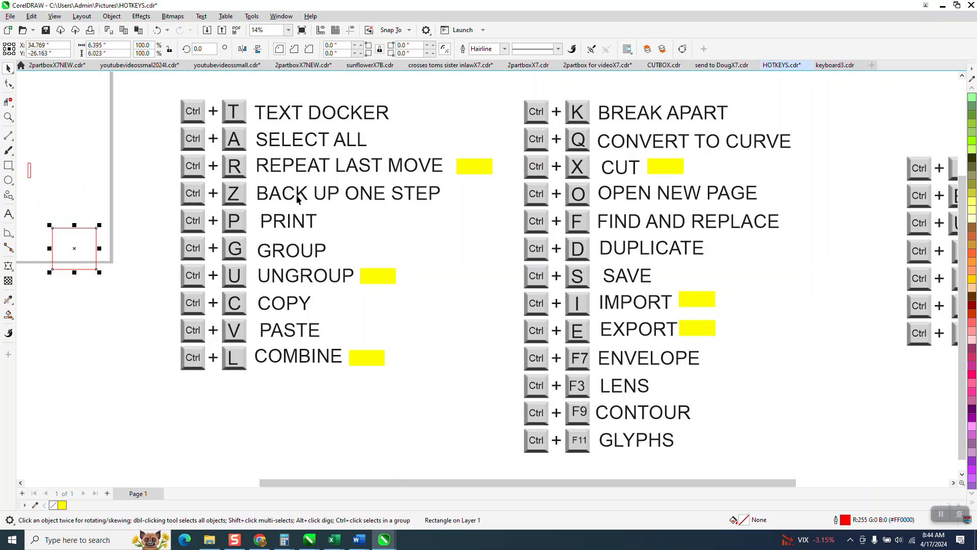
{"action": "key", "text": "ctrl+r"}
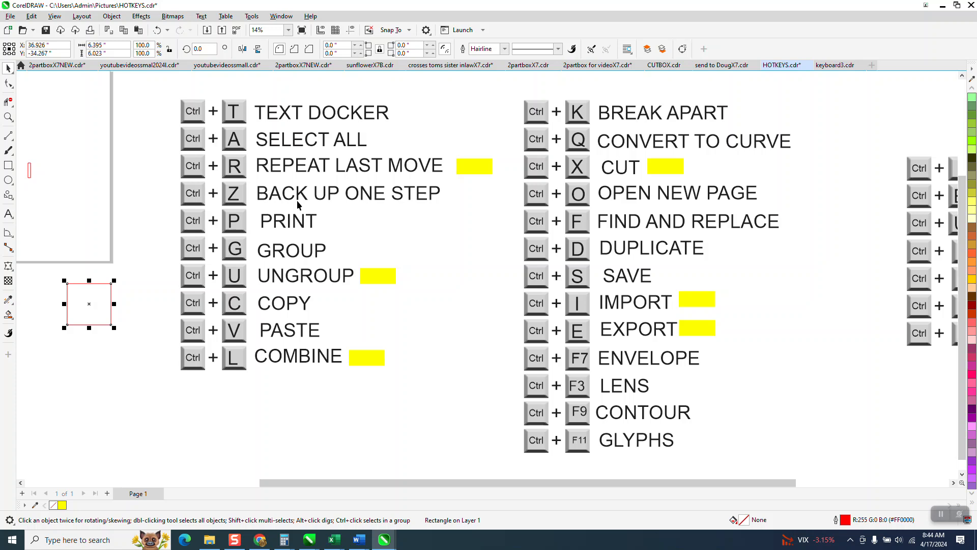
{"action": "key", "text": "ctrl+r"}
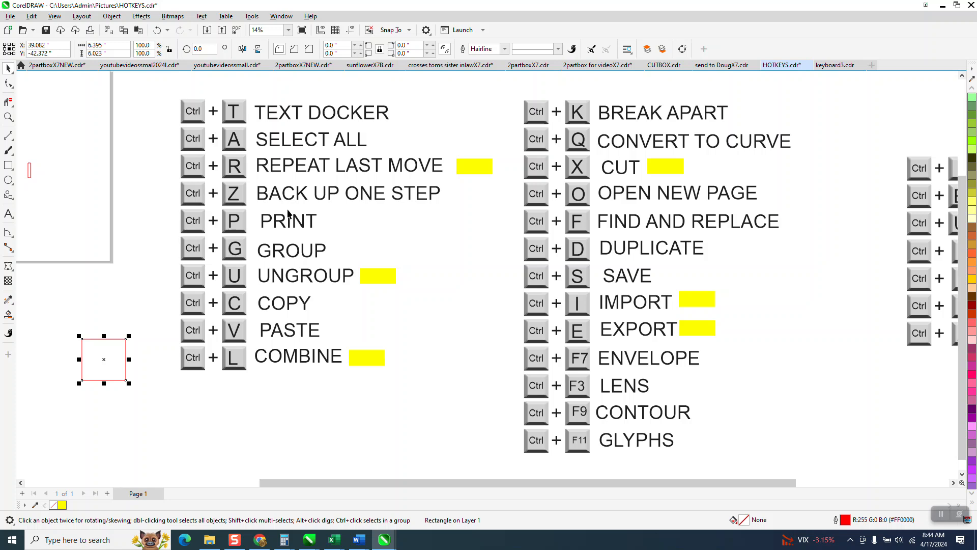
Undo the rectangle's last three moves.
{"action": "key", "text": "ctrl+z"}
{"action": "key", "text": "ctrl+z"}
{"action": "key", "text": "ctrl+z"}
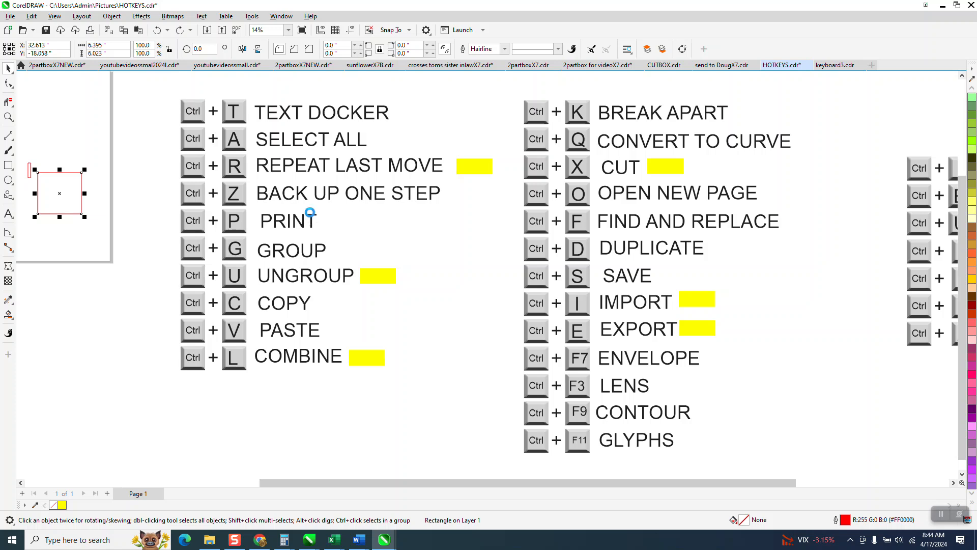
Open the print settings for the document and cancel without printing.
{"action": "key", "text": "ctrl+p"}
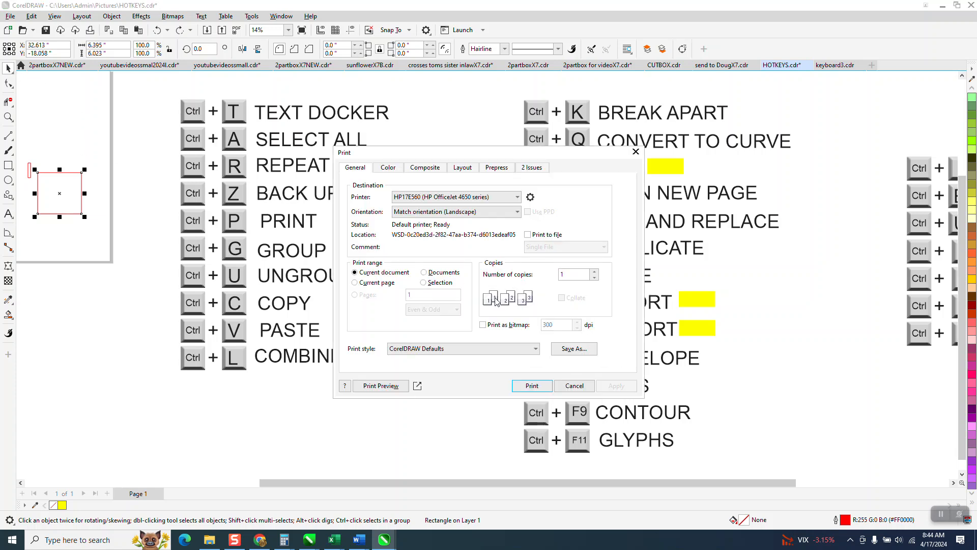
{"action": "left_click", "coordinate": [574, 386]}
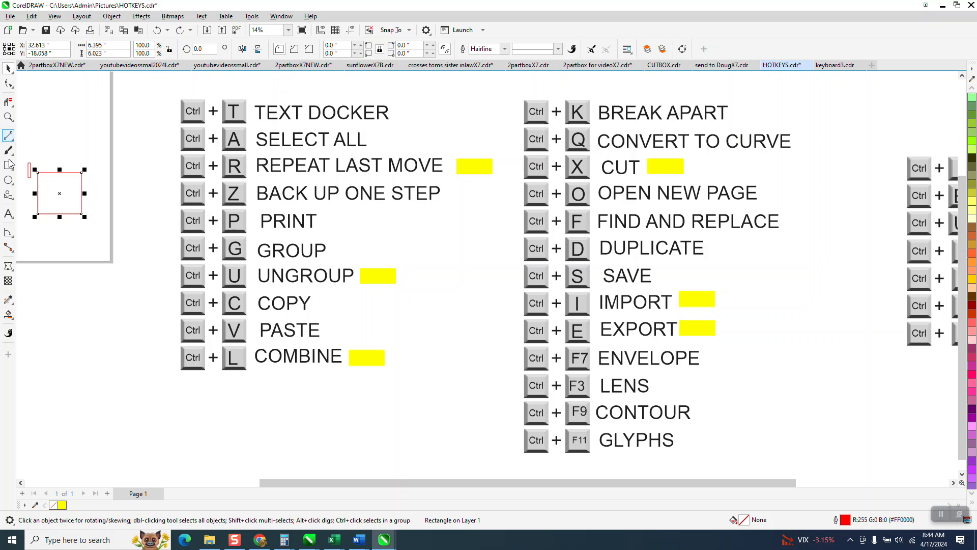
Reposition the rectangle at the page's lower-right corner, add a same-size copy diagonally overlapping it, and group the two.
{"action": "key", "text": "ctrl+shift+z"}
{"action": "left_click_drag", "start_coordinate": [60, 198], "coordinate": [122, 303]}
{"action": "left_click_drag", "start_coordinate": [73, 213], "coordinate": [104, 290]}
{"action": "mouse_move", "coordinate": [50, 229]}
{"action": "left_mouse_down"}
{"action": "mouse_move", "coordinate": [154, 316]}
{"action": "mouse_move", "coordinate": [157, 337]}
{"action": "left_mouse_up"}
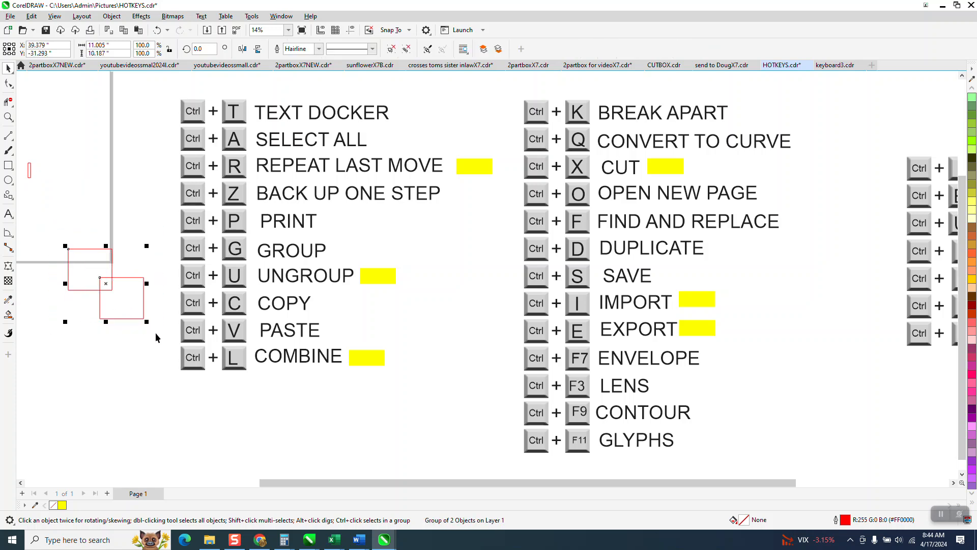
Move the grouped rectangles about 7 inches down and 1 inch right, and ungroup them.
{"action": "left_click", "coordinate": [141, 304]}
{"action": "left_click_drag", "start_coordinate": [132, 278], "coordinate": [136, 324]}
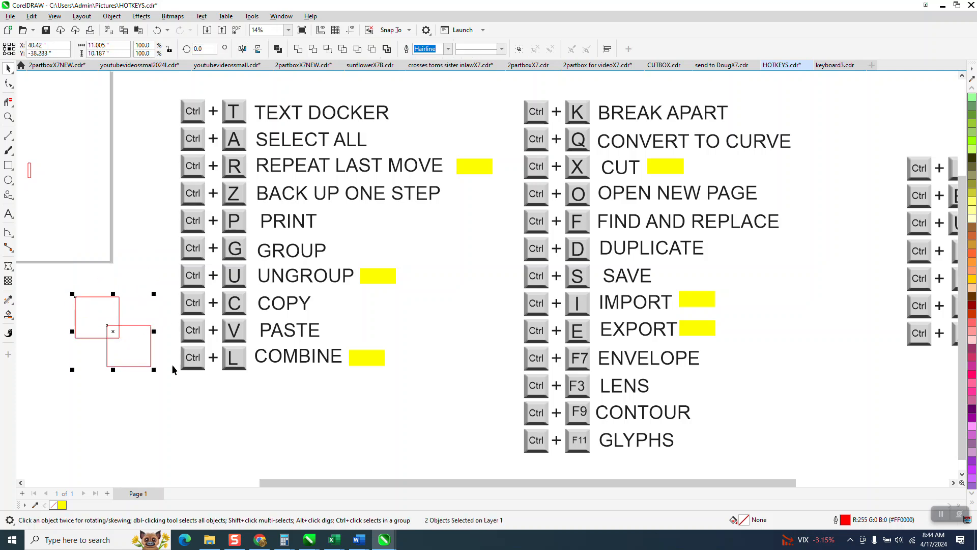
Copy the upper-left rectangle, placing the original inside the page's lower-right corner and the pasted copy so it overlaps the other rectangle.
{"action": "left_click", "coordinate": [111, 279]}
{"action": "left_click_drag", "start_coordinate": [111, 297], "coordinate": [107, 264]}
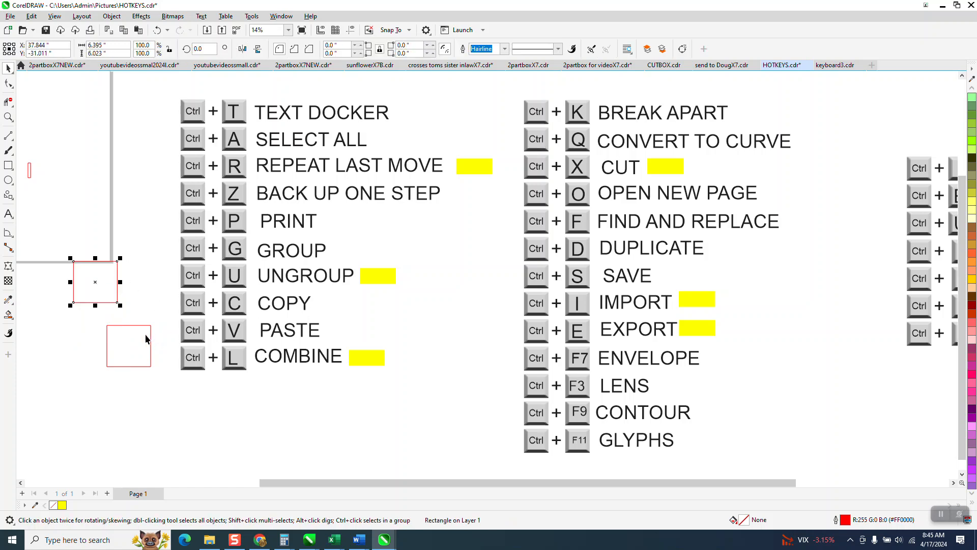
{"action": "key", "text": "ctrl+c"}
{"action": "left_click_drag", "start_coordinate": [95, 282], "coordinate": [93, 237]}
{"action": "key", "text": "ctrl+v"}
{"action": "left_click_drag", "start_coordinate": [97, 287], "coordinate": [101, 328]}
Combine the two overlapping rectangles below the page into one curve and move it about 5 inches up.
{"action": "left_click_drag", "start_coordinate": [63, 291], "coordinate": [147, 395]}
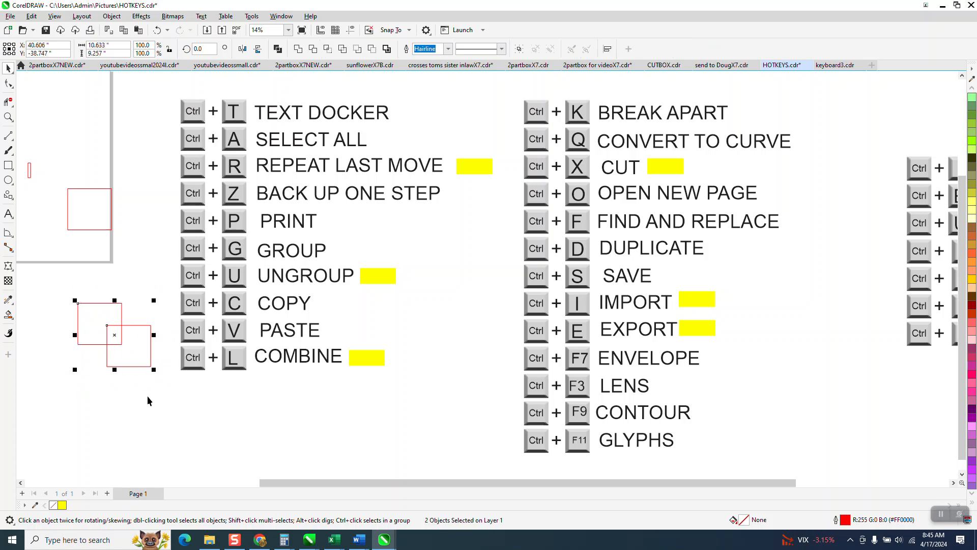
{"action": "left_click", "coordinate": [129, 313]}
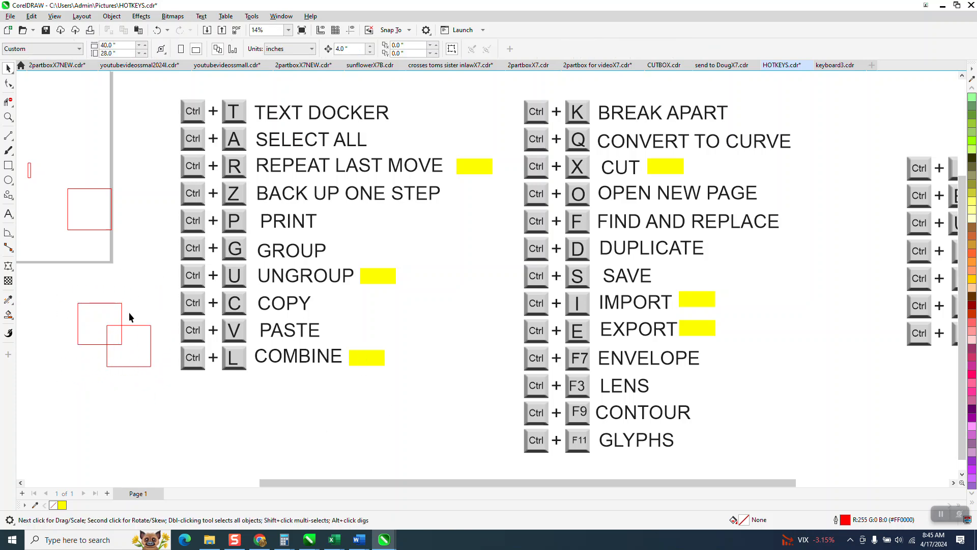
{"action": "left_click_drag", "start_coordinate": [122, 318], "coordinate": [128, 284]}
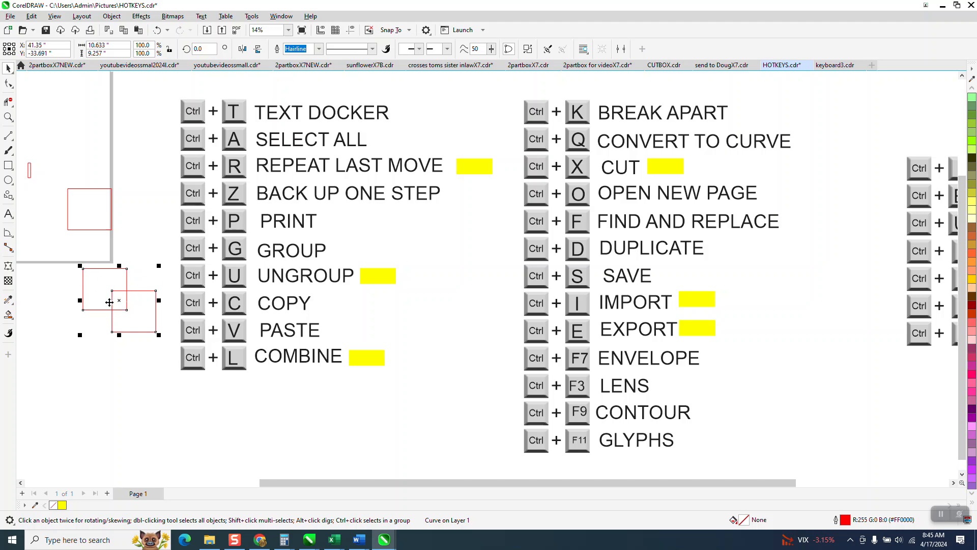
Move the combined rectangles to the blank area above and beside the BREAK APART label.
{"action": "scroll", "coordinate": [105, 291], "scroll_direction": "down", "scroll_amount": 1}
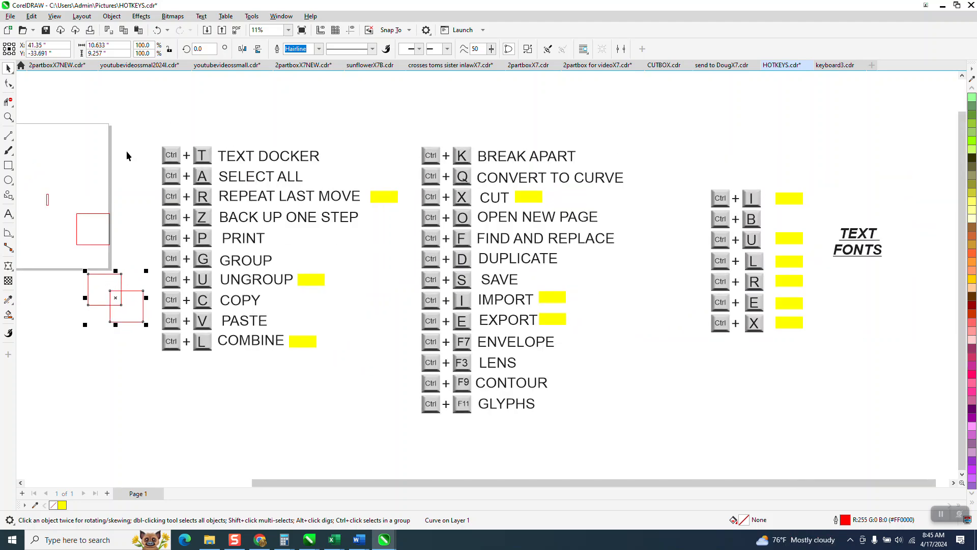
{"action": "left_click_drag", "start_coordinate": [115, 301], "coordinate": [626, 145]}
{"action": "left_click", "coordinate": [9, 118]}
{"action": "left_click_drag", "start_coordinate": [376, 99], "coordinate": [831, 263]}
{"action": "left_click", "coordinate": [7, 68]}
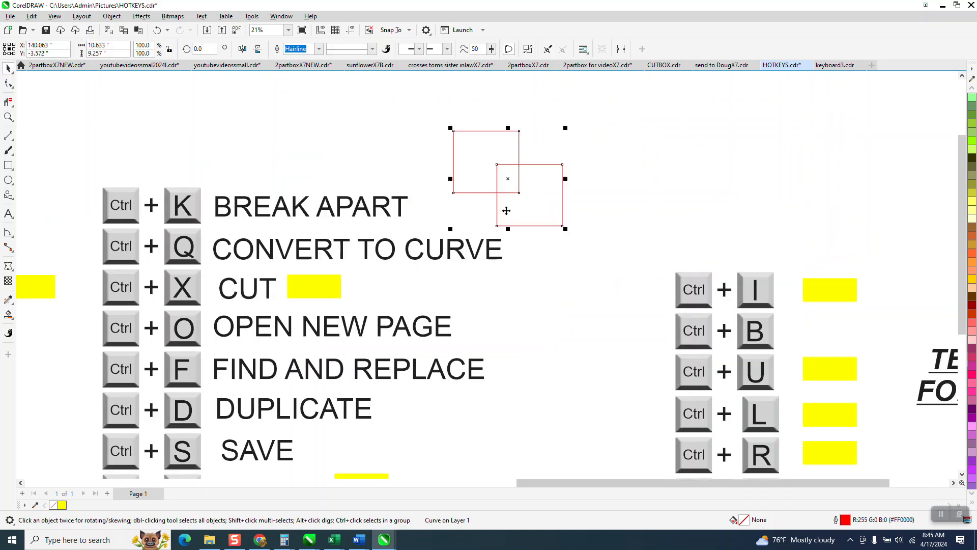
Break the combined curve apart and move the lower-right rectangle clear of the other one.
{"action": "key", "text": "ctrl+k"}
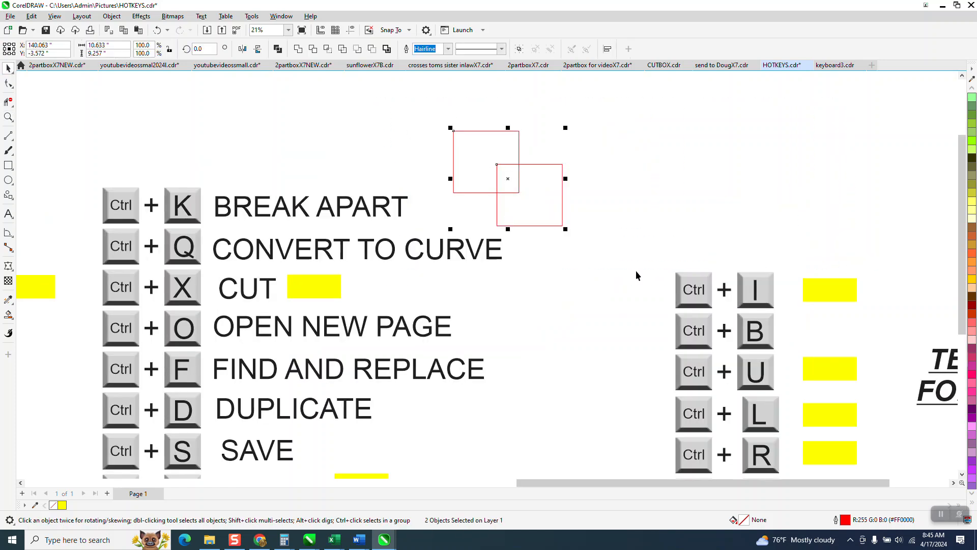
{"action": "left_click", "coordinate": [563, 214]}
{"action": "left_click_drag", "start_coordinate": [564, 214], "coordinate": [599, 207]}
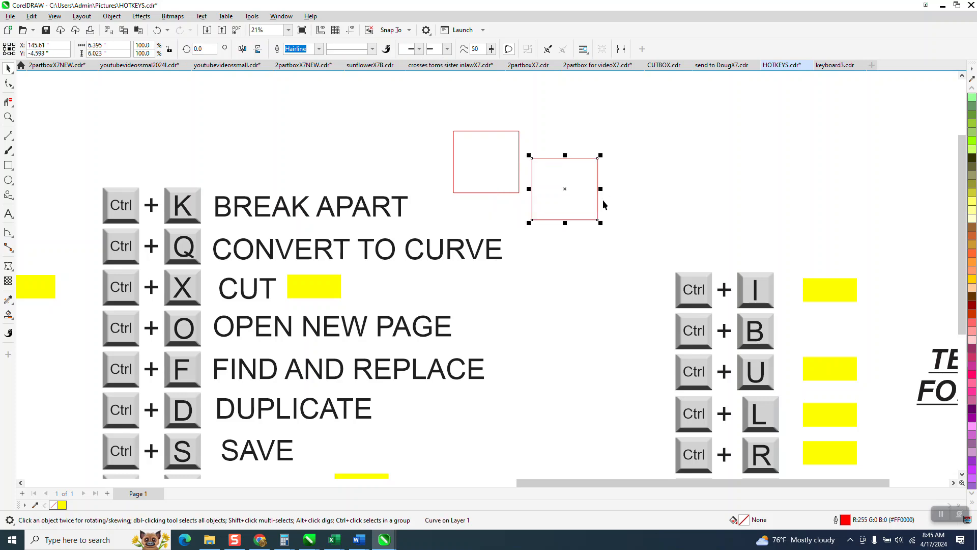
Apply Break Apart twice to the BREAK APART label text.
{"action": "left_click", "coordinate": [402, 219]}
{"action": "left_click", "coordinate": [404, 216]}
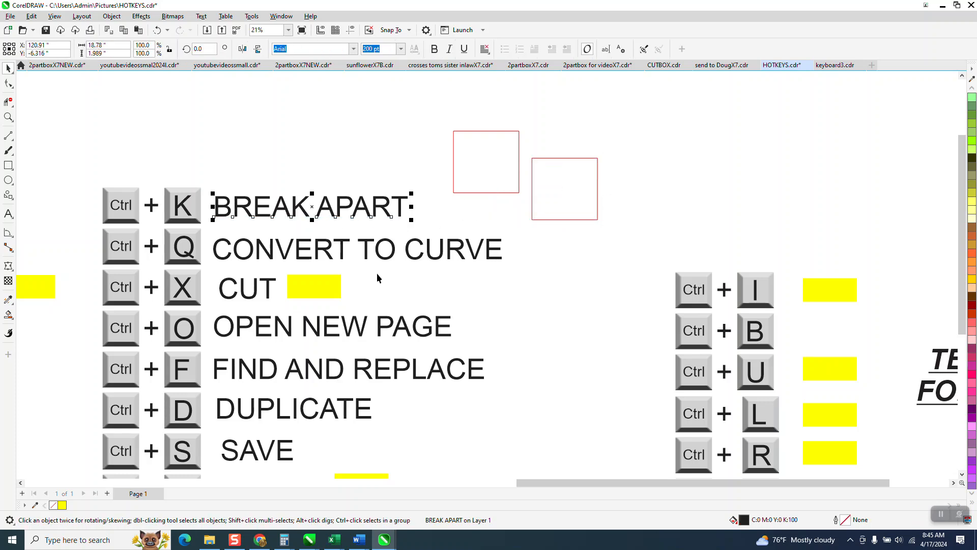
{"action": "key", "text": "ctrl+k"}
{"action": "key", "text": "ctrl+k"}
Delete the two separated rectangles beside the BREAK APART label.
{"action": "left_click", "coordinate": [485, 182]}
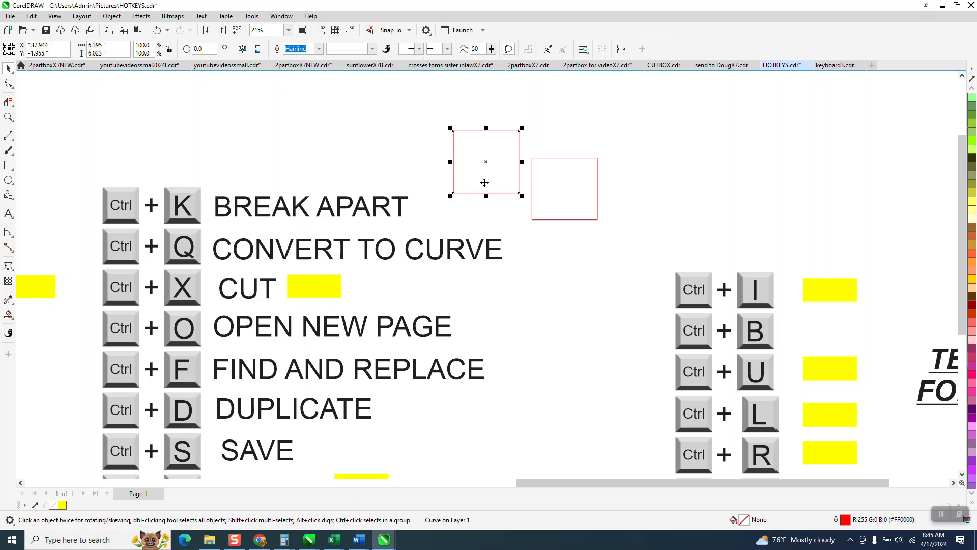
{"action": "left_click_drag", "start_coordinate": [446, 119], "coordinate": [645, 239]}
{"action": "key", "text": "Delete"}
Draw a square about 7.65 inches wide to the right of the BREAK APART label and convert it to curves.
{"action": "left_click", "coordinate": [8, 165]}
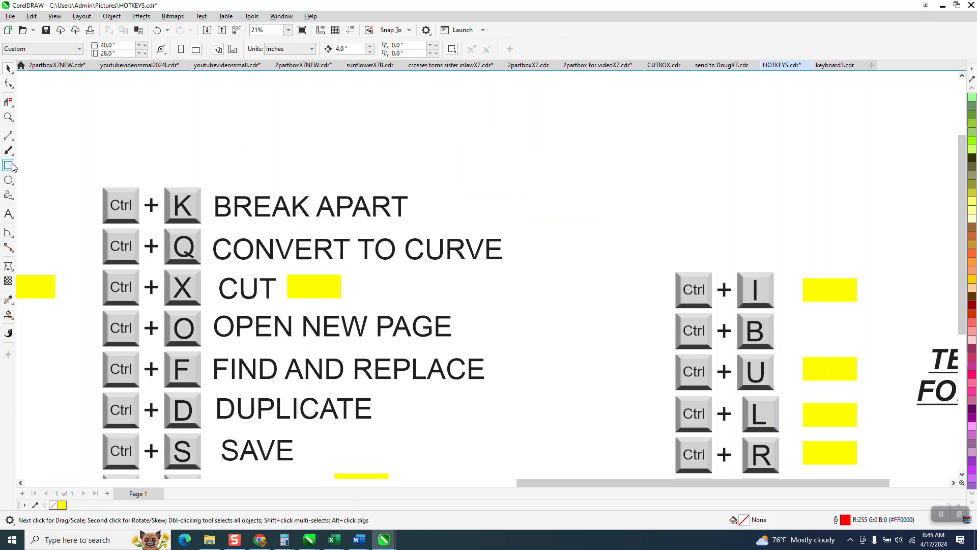
{"action": "left_click_drag", "start_coordinate": [484, 133], "coordinate": [563, 212]}
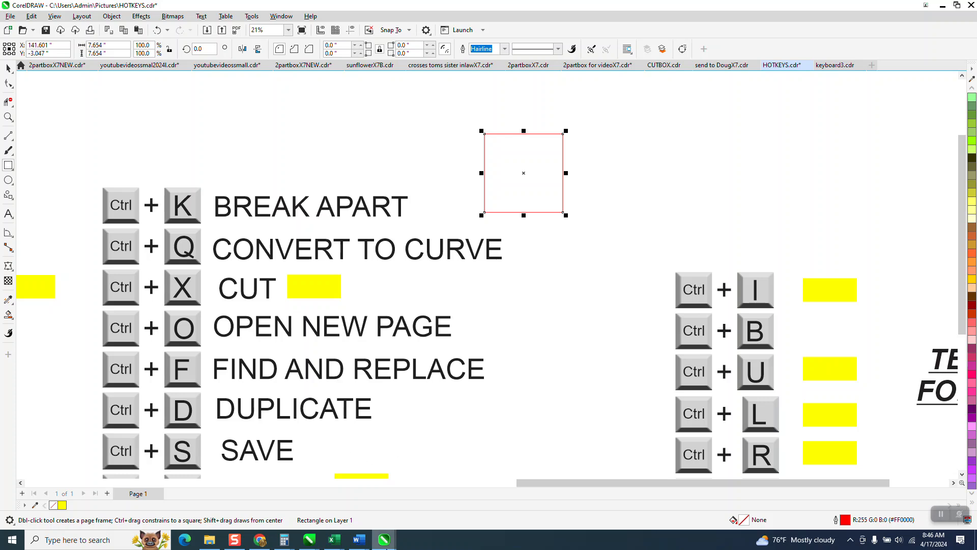
{"action": "left_click", "coordinate": [9, 68]}
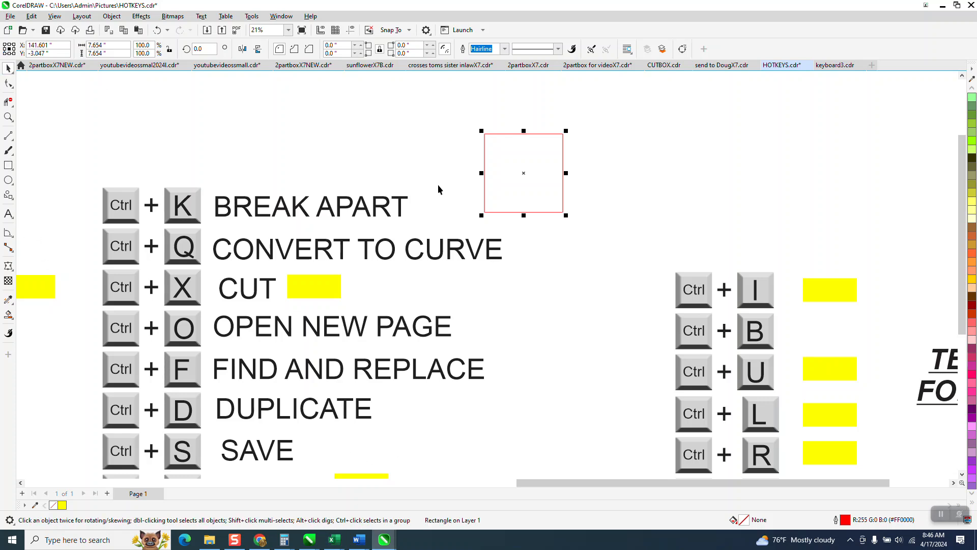
{"action": "key", "text": "ctrl+q"}
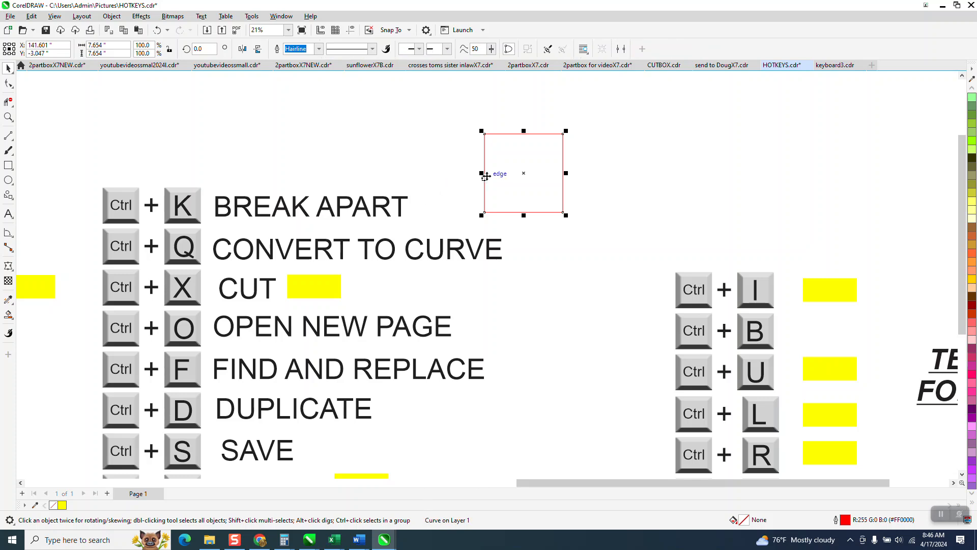
Reshape the converted square by moving its upper-left node inward, and delete the resulting shape.
{"action": "left_click", "coordinate": [9, 86]}
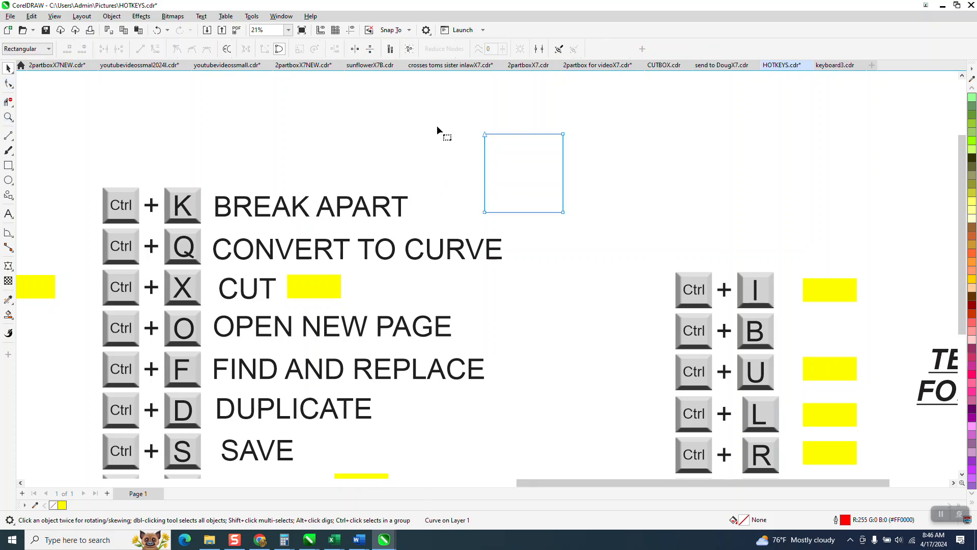
{"action": "left_click_drag", "start_coordinate": [484, 134], "coordinate": [526, 160]}
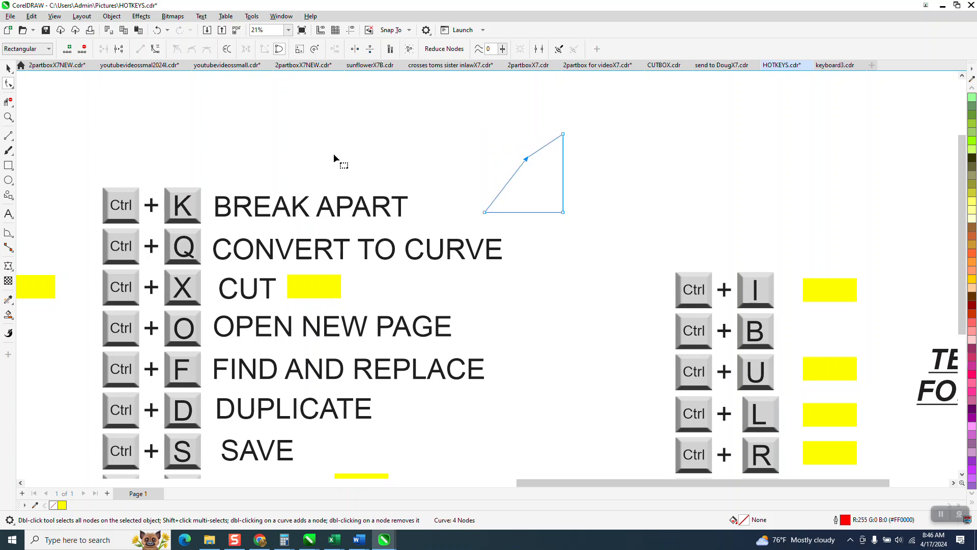
{"action": "left_click", "coordinate": [9, 68]}
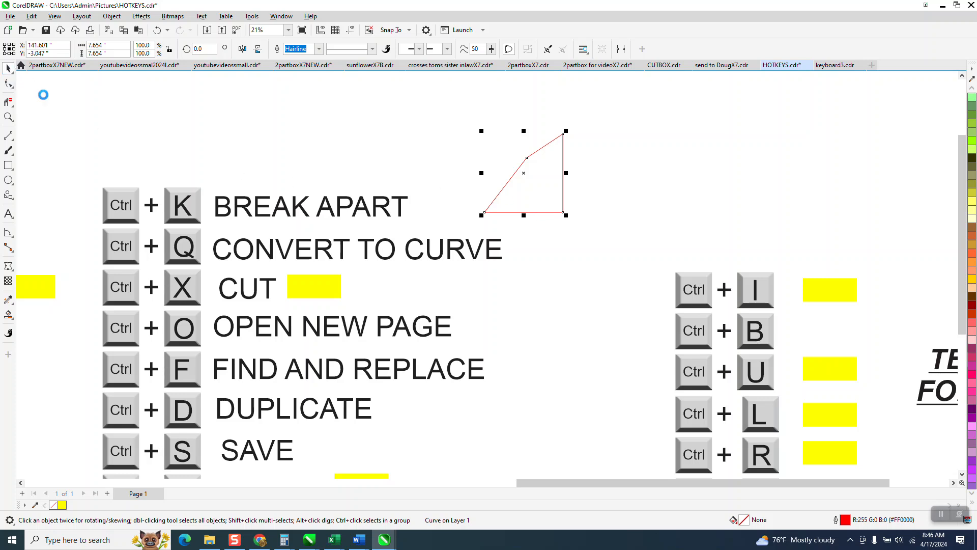
{"action": "key", "text": "Delete"}
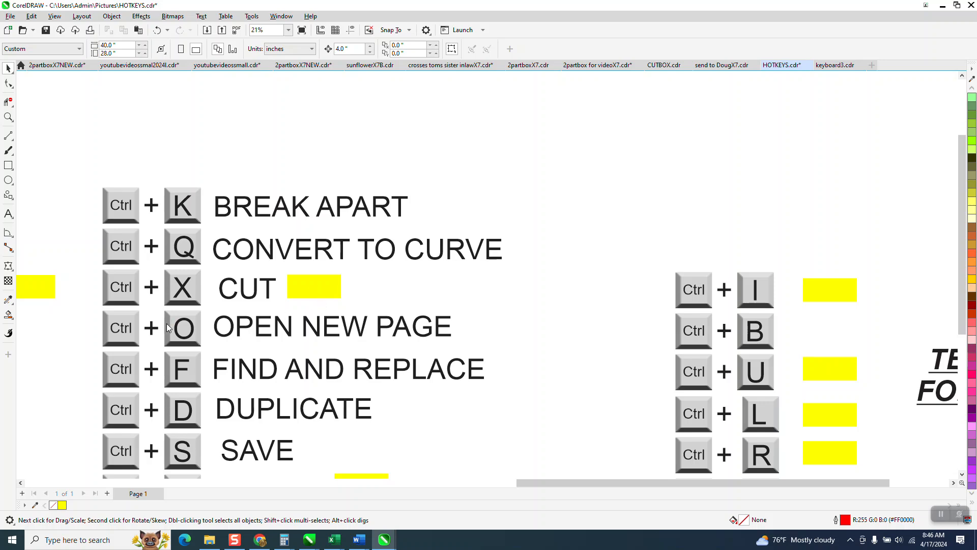
Bring up the Open Drawing dialog and close it without opening a file.
{"action": "key", "text": "ctrl+o"}
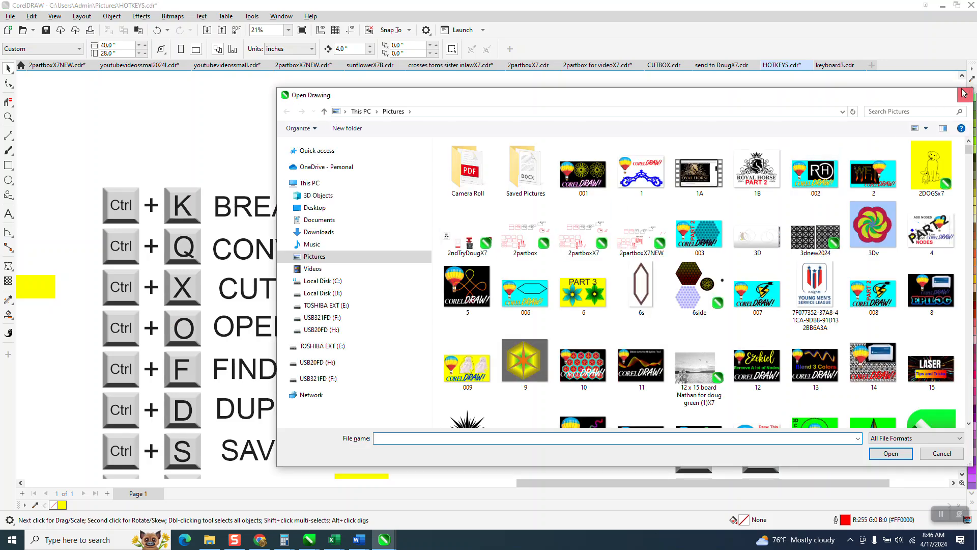
{"action": "left_click", "coordinate": [964, 93]}
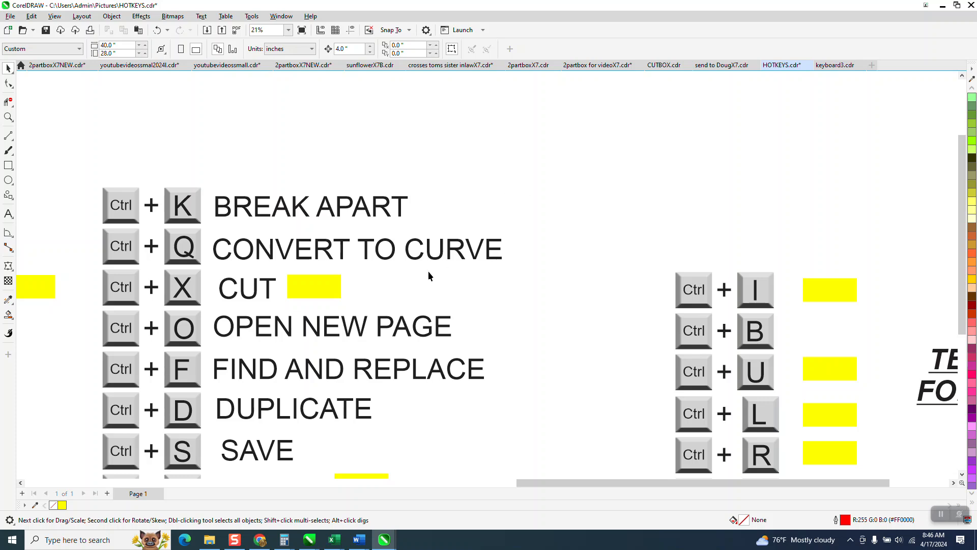
Look up the Find and Replace command's shortcut, and show and close its docker.
{"action": "left_click", "coordinate": [32, 17]}
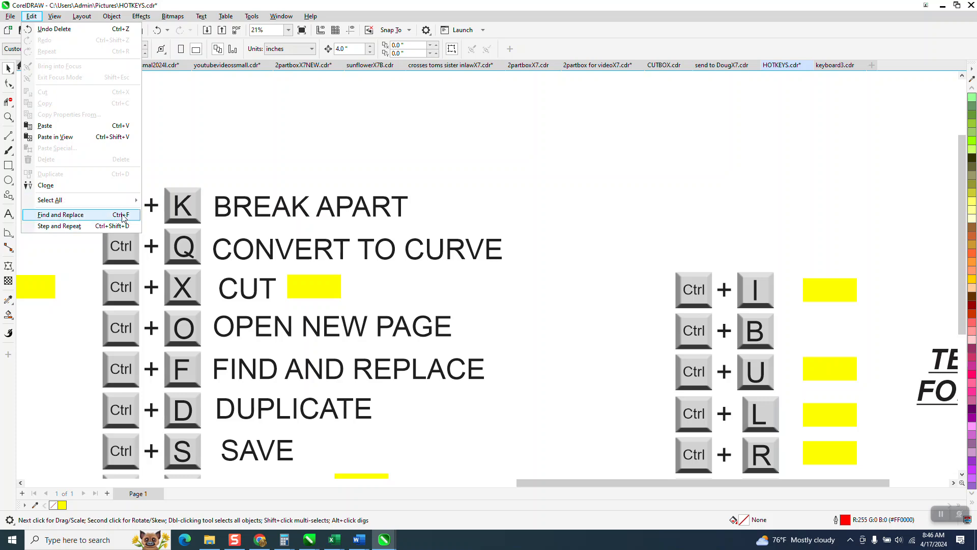
{"action": "left_click", "coordinate": [205, 160]}
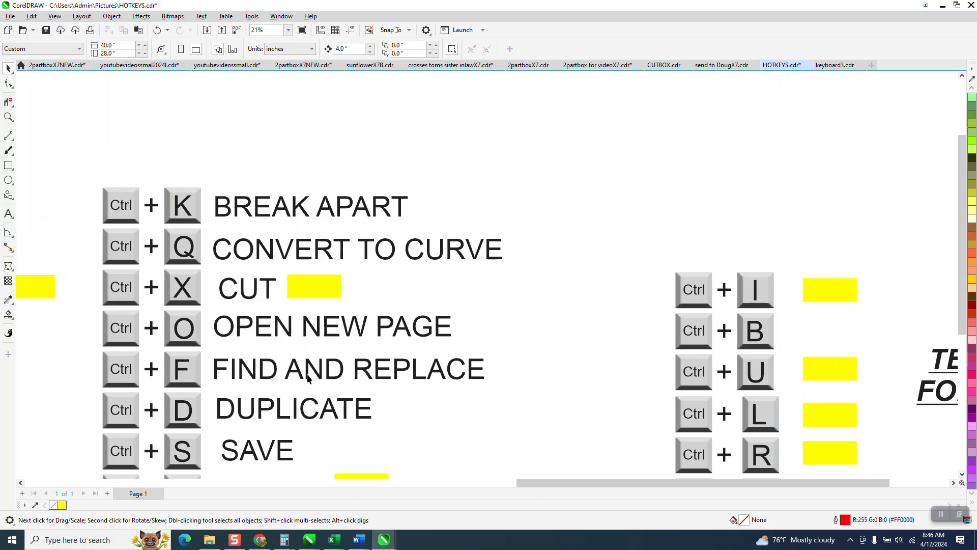
{"action": "key", "text": "ctrl+f"}
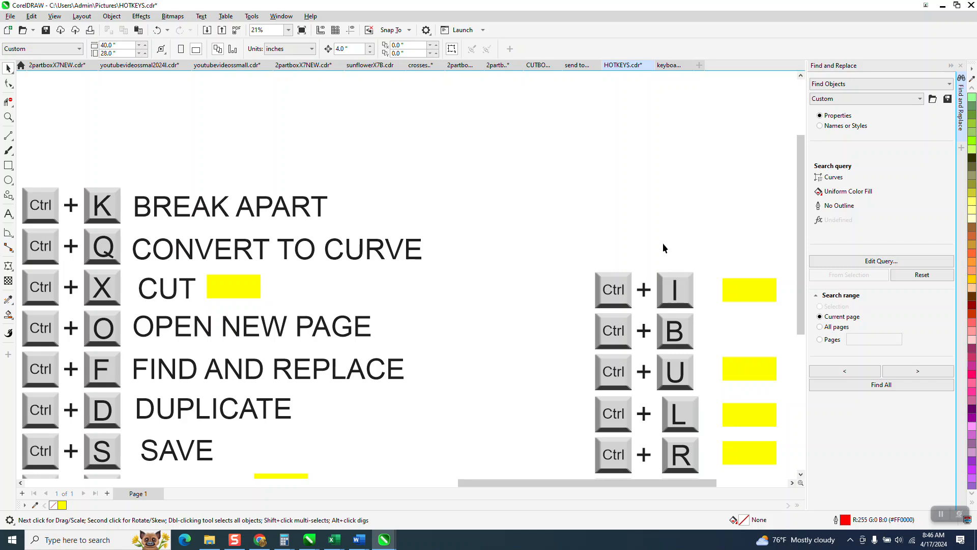
{"action": "left_click", "coordinate": [961, 65]}
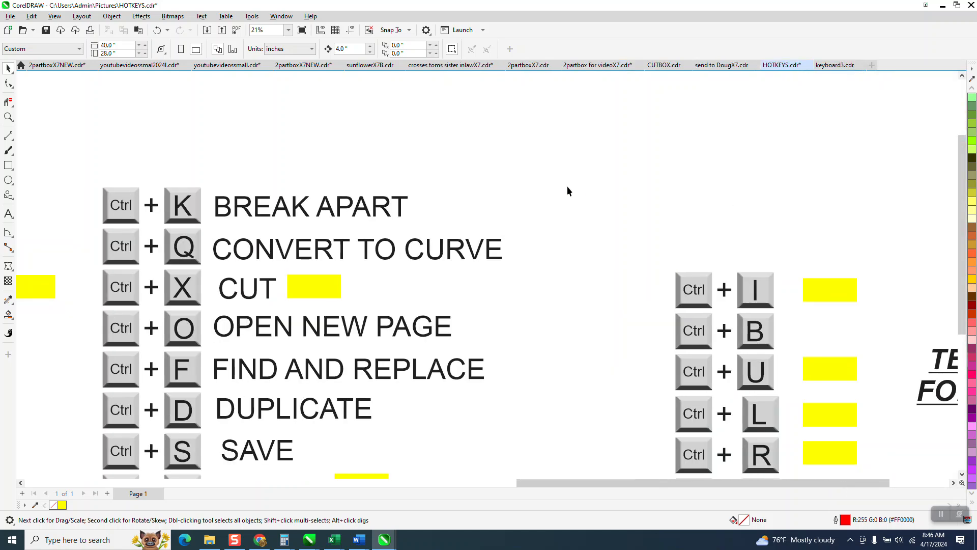
Draw a square about 5.86 inches wide above the text font shortcuts and duplicate it into a row of six.
{"action": "left_click", "coordinate": [8, 165]}
{"action": "mouse_move", "coordinate": [613, 160]}
{"action": "left_mouse_down"}
{"action": "mouse_move", "coordinate": [582, 221]}
{"action": "mouse_move", "coordinate": [652, 192]}
{"action": "left_mouse_up"}
{"action": "key", "text": "ctrl+r"}
{"action": "key", "text": "ctrl+r"}
{"action": "key", "text": "ctrl+r"}
{"action": "key", "text": "ctrl+r"}
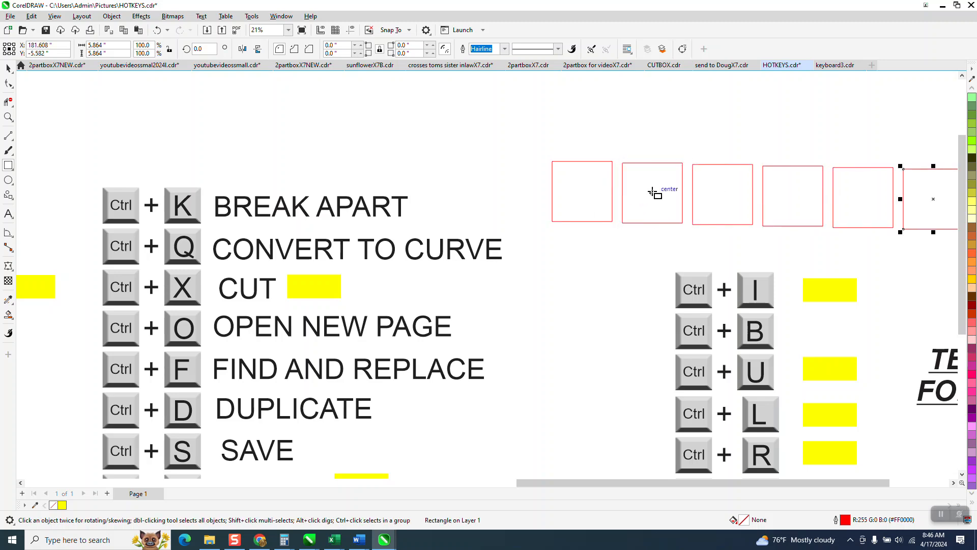
Check the shortcuts of the file commands, and bring up the Import dialog, closing it without importing anything.
{"action": "scroll", "coordinate": [374, 130], "scroll_direction": "down", "scroll_amount": 1}
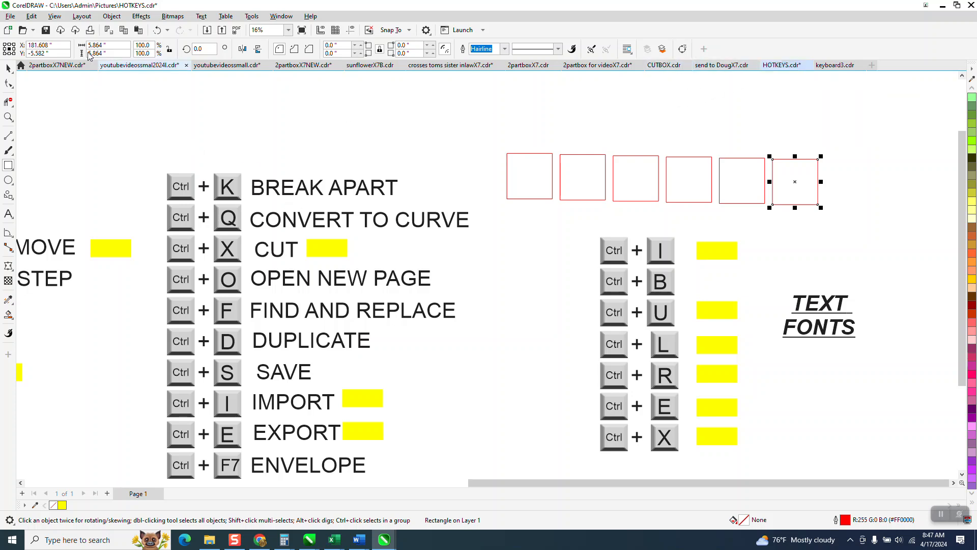
{"action": "left_click", "coordinate": [10, 16]}
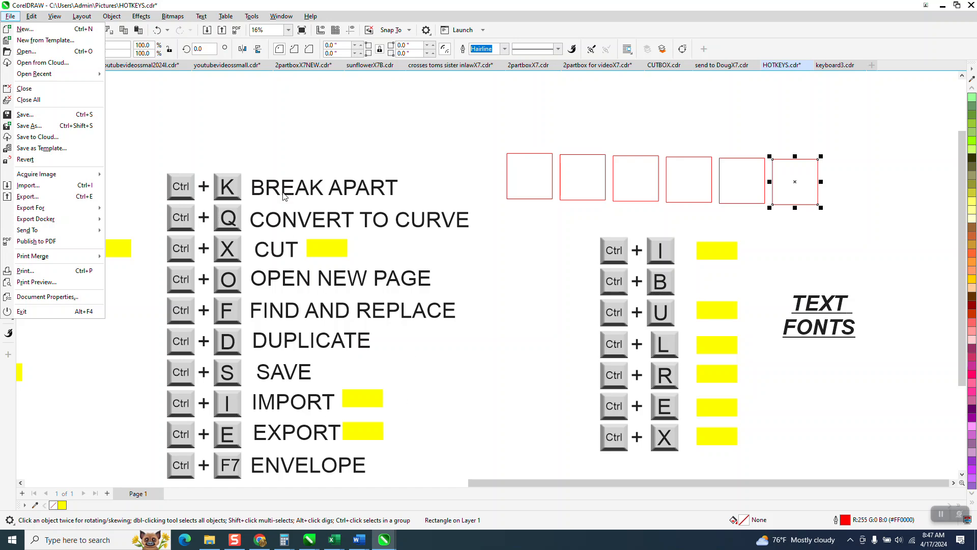
{"action": "left_click", "coordinate": [295, 148]}
{"action": "left_click", "coordinate": [8, 68]}
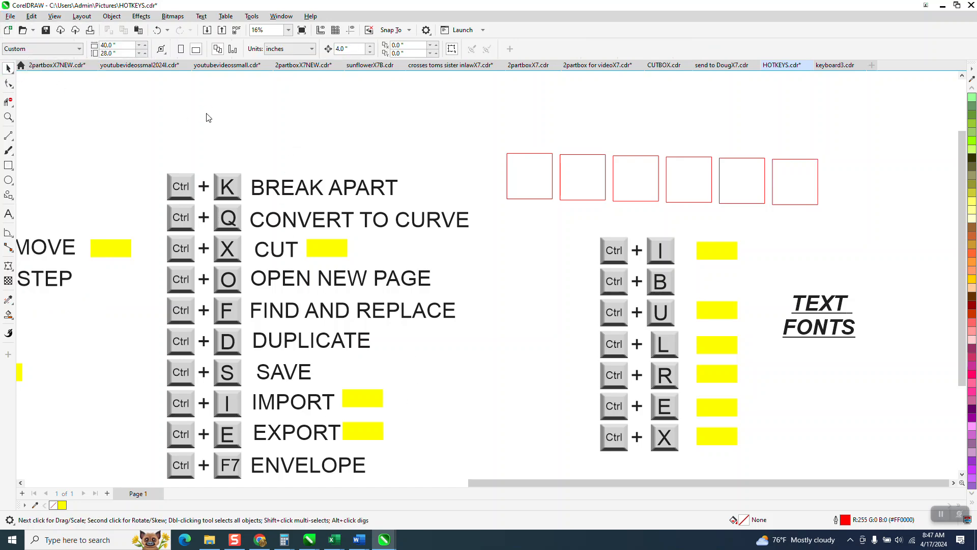
{"action": "key", "text": "ctrl+i"}
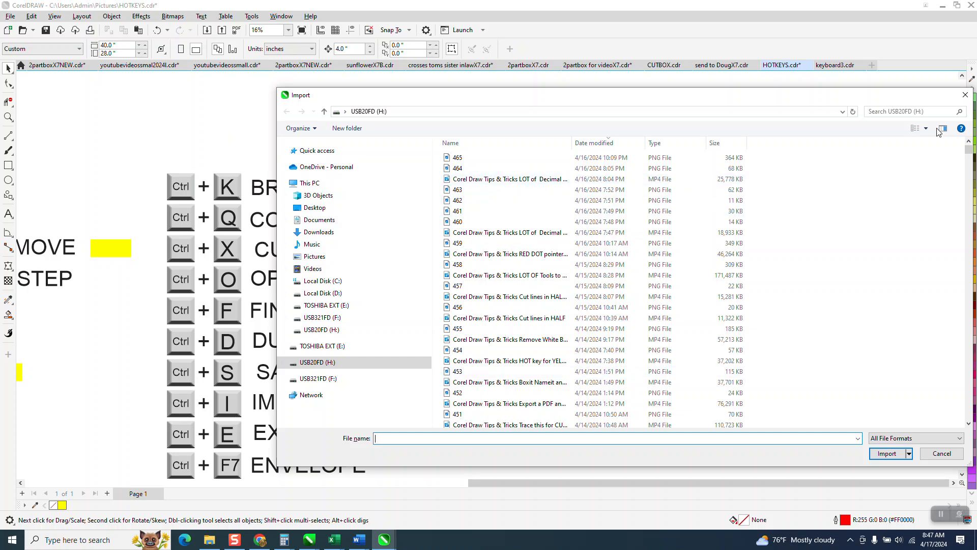
{"action": "left_click", "coordinate": [964, 95]}
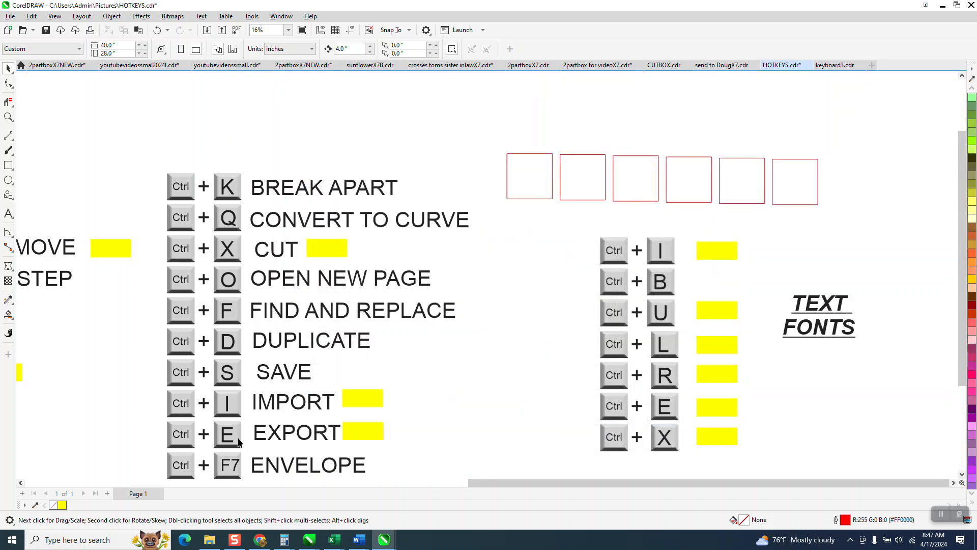
Show the Envelope docker beside the ENVELOPE, LENS, CONTOUR and GLYPHS shortcuts and close it.
{"action": "scroll", "coordinate": [246, 350], "scroll_direction": "down", "scroll_amount": 1}
{"action": "scroll", "coordinate": [260, 349], "scroll_direction": "down", "scroll_amount": 1}
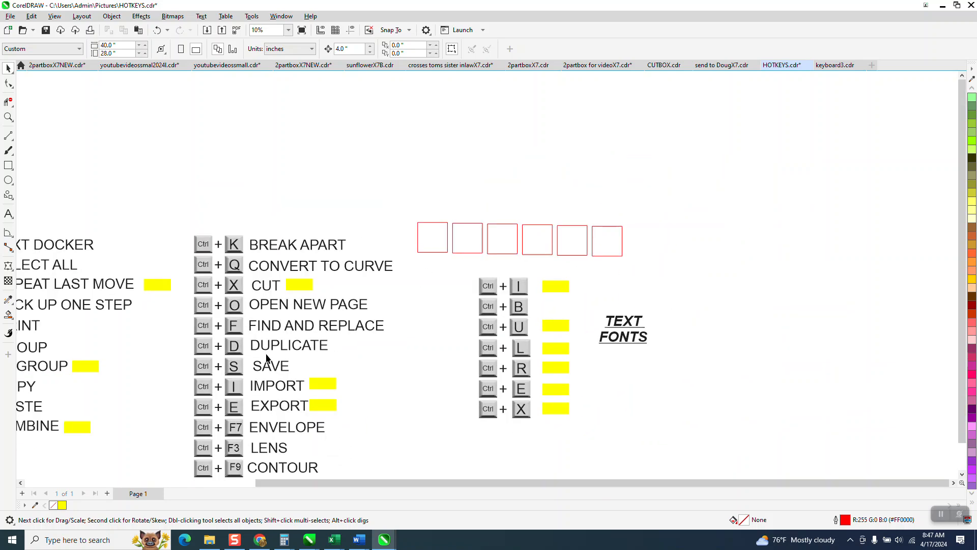
{"action": "left_click", "coordinate": [8, 117]}
{"action": "scroll", "coordinate": [311, 388], "scroll_direction": "down", "scroll_amount": 1}
{"action": "left_click_drag", "start_coordinate": [187, 378], "coordinate": [341, 473]}
{"action": "scroll", "coordinate": [358, 406], "scroll_direction": "down", "scroll_amount": 1}
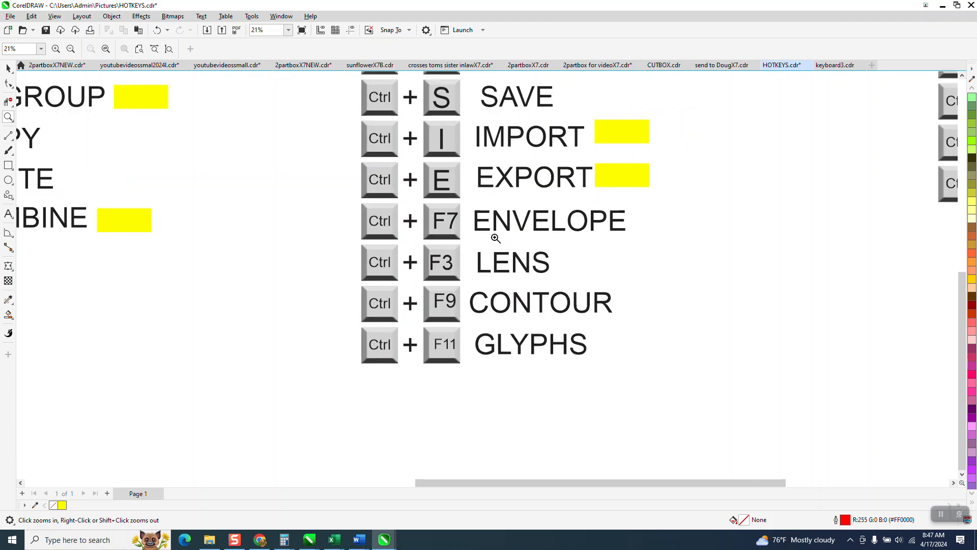
{"action": "key", "text": "ctrl+F7"}
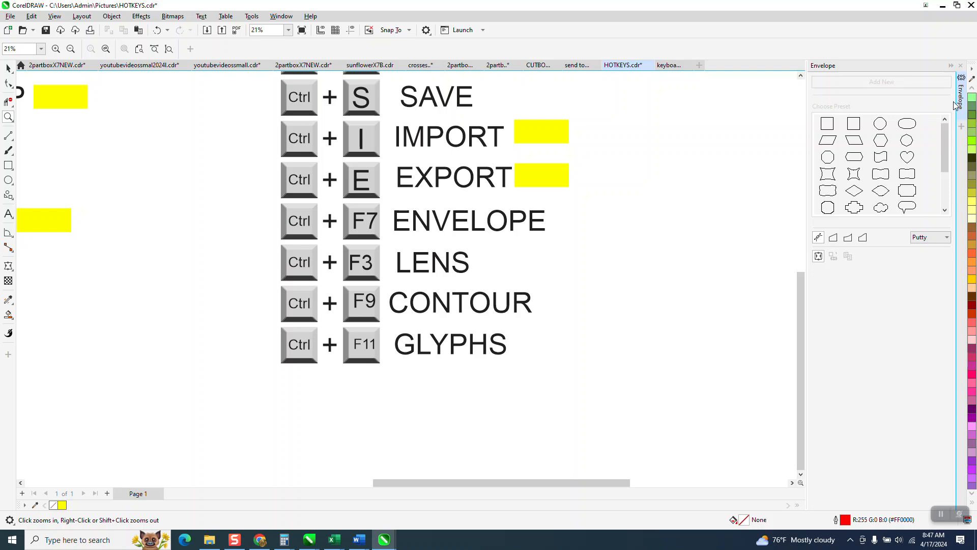
{"action": "left_click", "coordinate": [961, 66]}
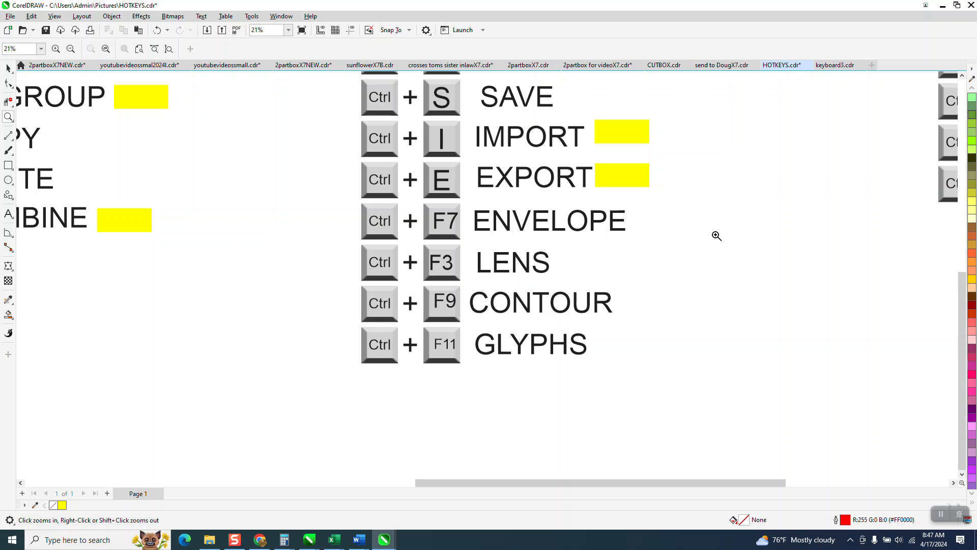
Show and close the Symbols docker while checking the shortcut listed for LENS.
{"action": "key", "text": "ctrl+F3"}
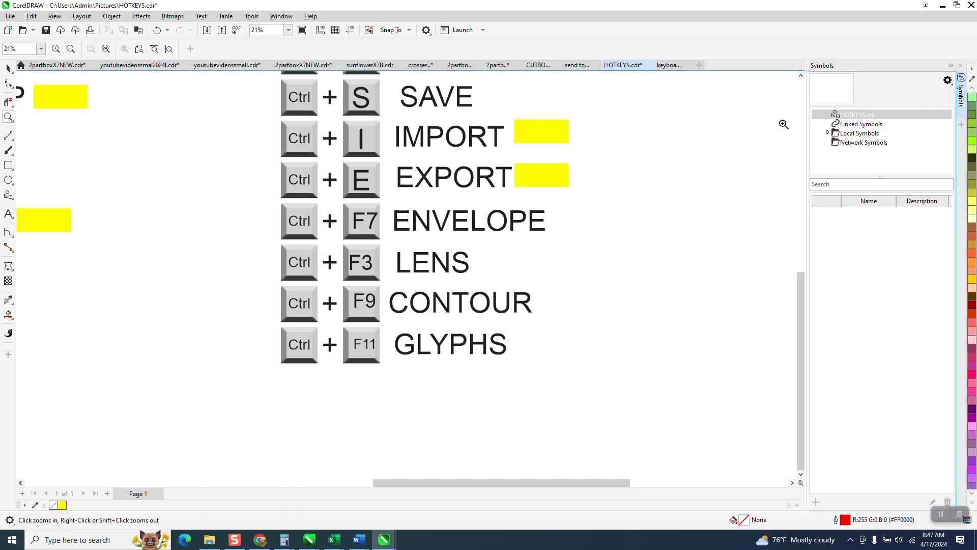
{"action": "left_click", "coordinate": [962, 66]}
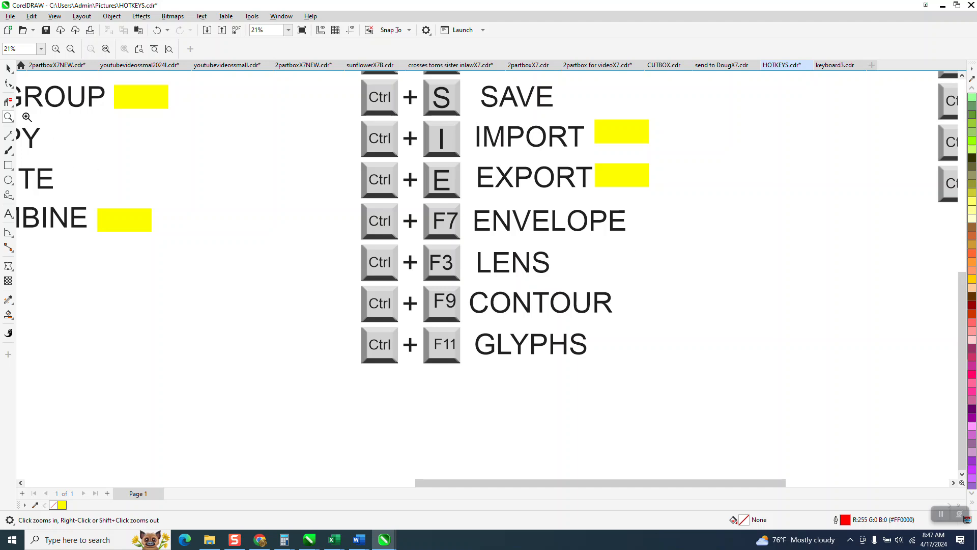
{"action": "left_click", "coordinate": [9, 70]}
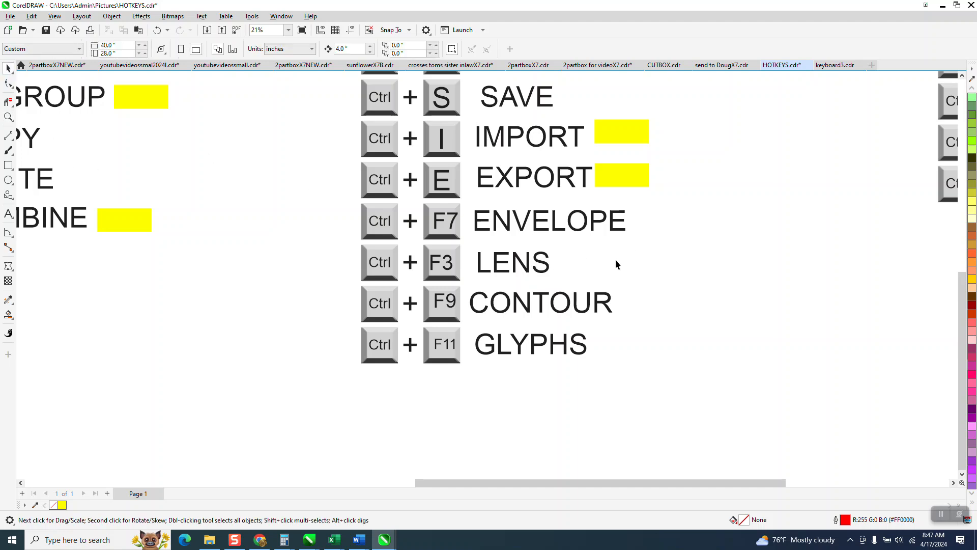
{"action": "key", "text": "ctrl+F11"}
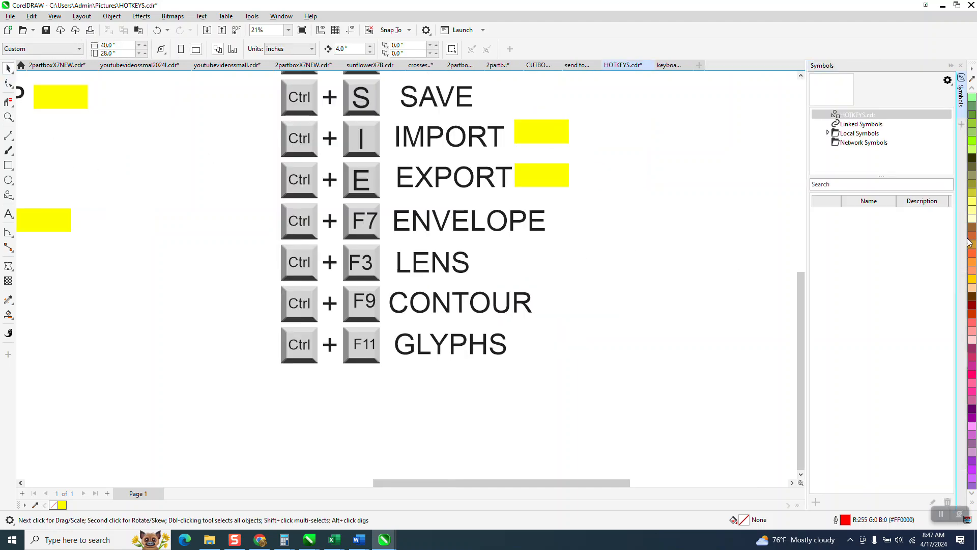
{"action": "left_click", "coordinate": [961, 66]}
Look up the shortcuts assigned to the Contour, Envelope and Lens effects.
{"action": "left_click", "coordinate": [172, 16]}
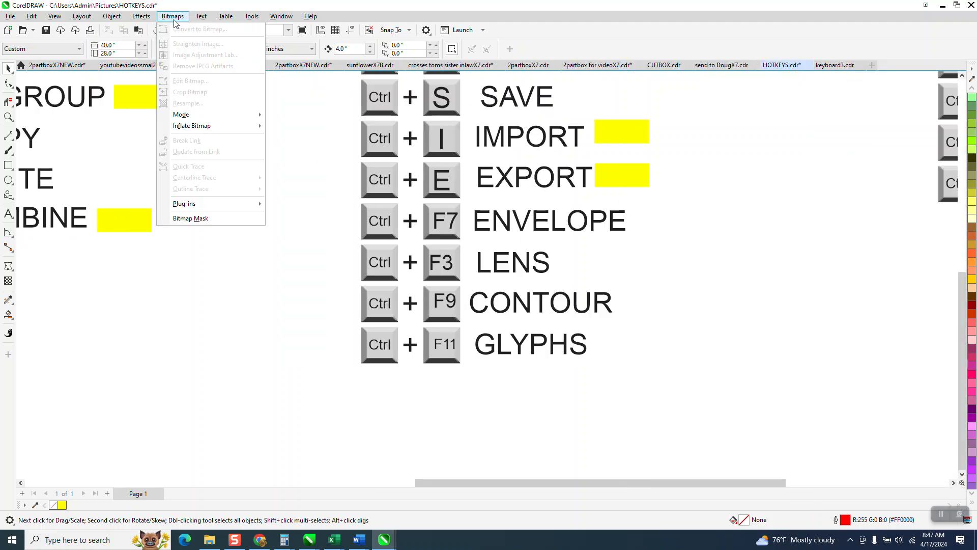
{"action": "mouse_move", "coordinate": [142, 16]}
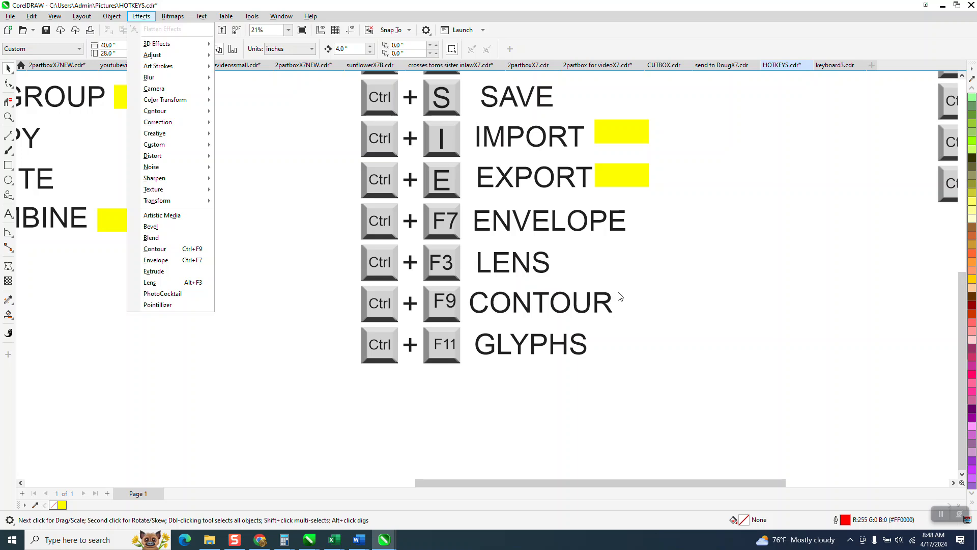
{"action": "left_click", "coordinate": [301, 293]}
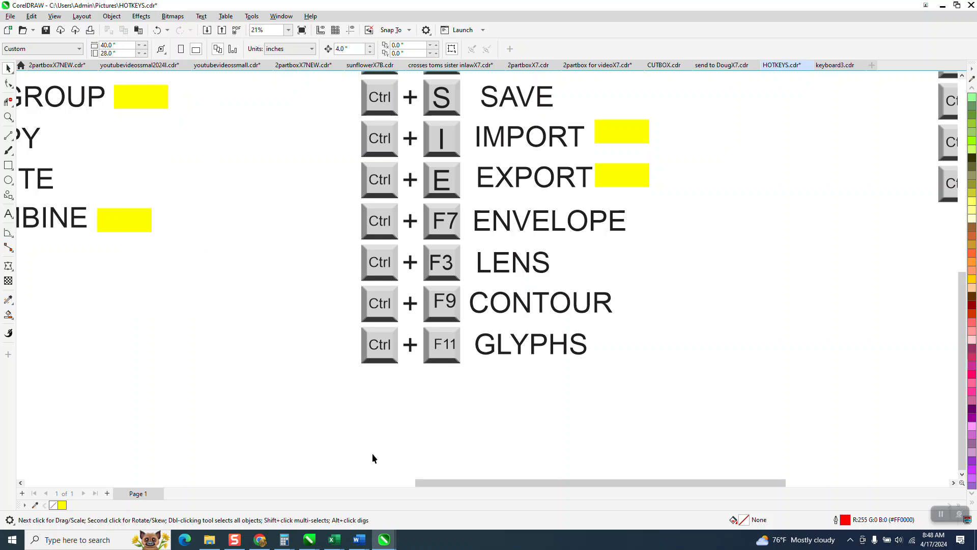
Draw a square about 7.25 inches wide beside the CONTOUR and GLYPHS labels, and show and close the Contour docker.
{"action": "left_click", "coordinate": [9, 165]}
{"action": "left_click_drag", "start_coordinate": [765, 293], "coordinate": [713, 366]}
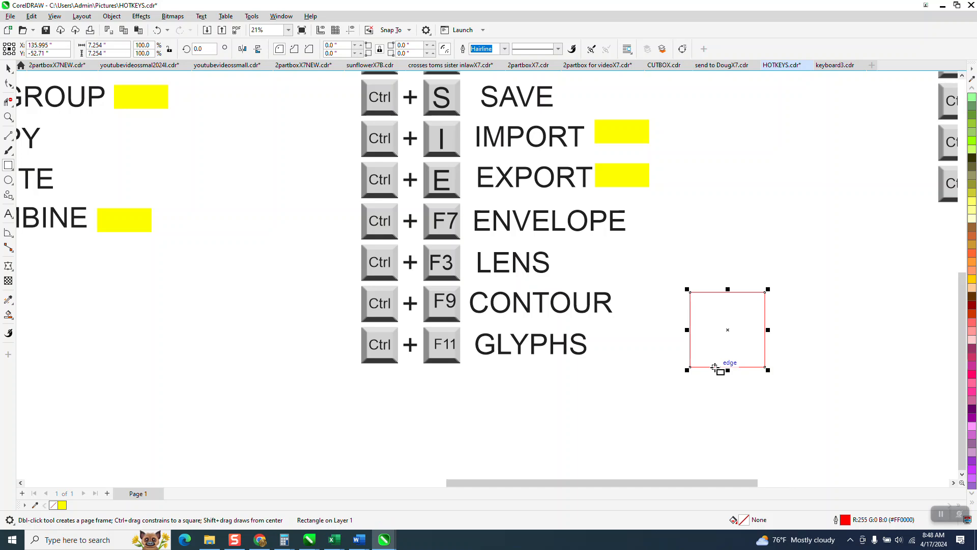
{"action": "key", "text": "ctrl+F9"}
{"action": "left_click", "coordinate": [961, 65]}
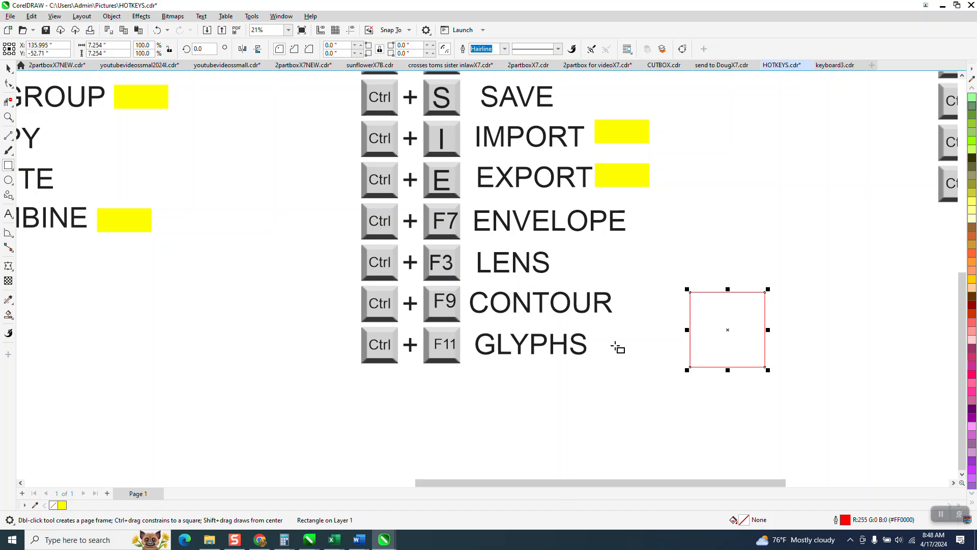
Insert the Arial @ glyph beside the ENVELOPE label, just above the red square, and close the Glyphs docker.
{"action": "key", "text": "ctrl+F11"}
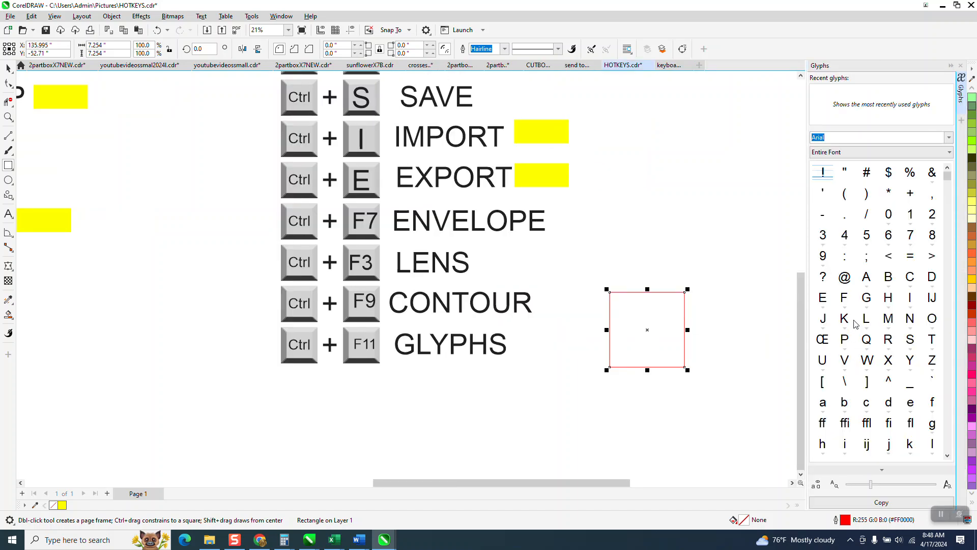
{"action": "left_click", "coordinate": [845, 281]}
{"action": "left_click_drag", "start_coordinate": [636, 227], "coordinate": [720, 289]}
{"action": "left_click_drag", "start_coordinate": [688, 253], "coordinate": [643, 228]}
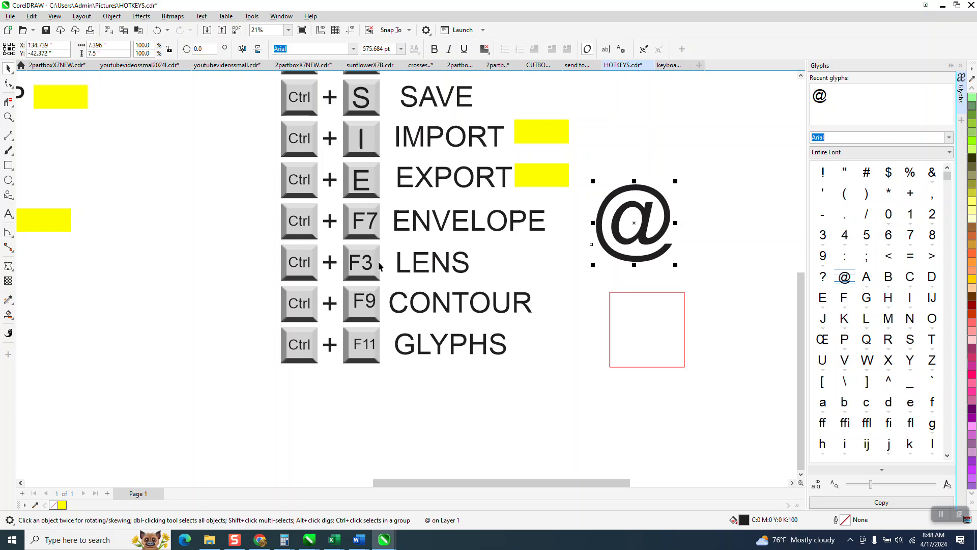
{"action": "scroll", "coordinate": [316, 292], "scroll_direction": "down", "scroll_amount": 1}
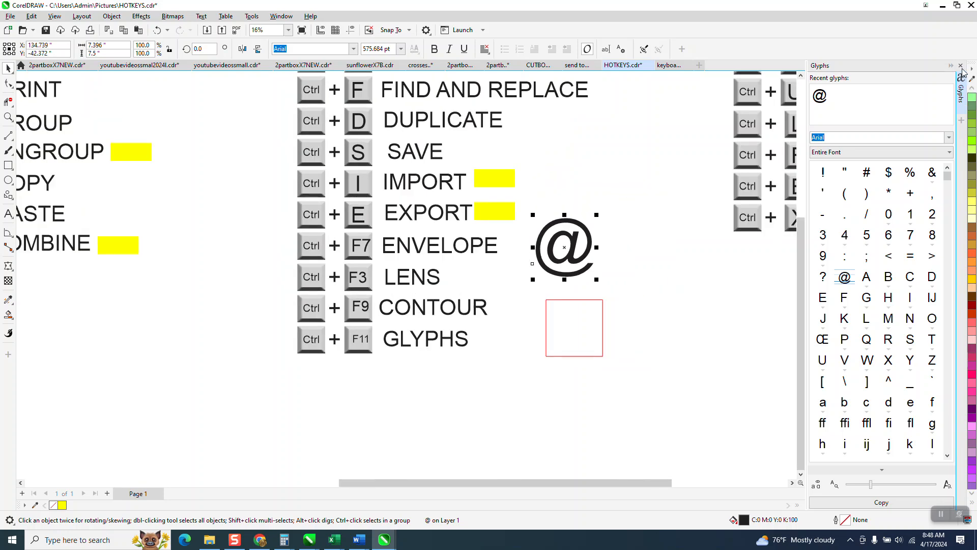
{"action": "left_click", "coordinate": [960, 65]}
Bring all the columns of Ctrl shortcuts into view together for review.
{"action": "scroll", "coordinate": [256, 282], "scroll_direction": "down", "scroll_amount": 1}
{"action": "scroll", "coordinate": [256, 281], "scroll_direction": "down", "scroll_amount": 3}
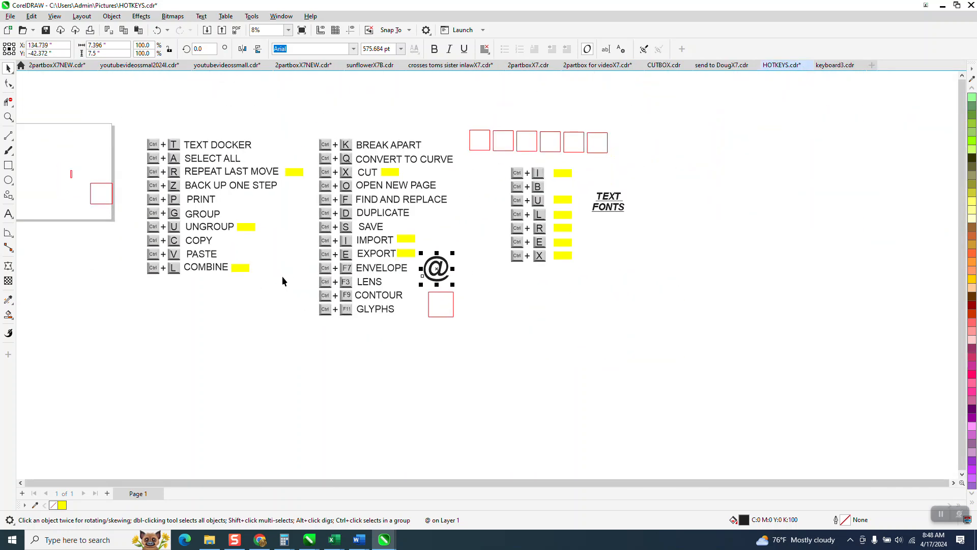
{"action": "left_click", "coordinate": [8, 117]}
{"action": "left_click_drag", "start_coordinate": [275, 247], "coordinate": [613, 332]}
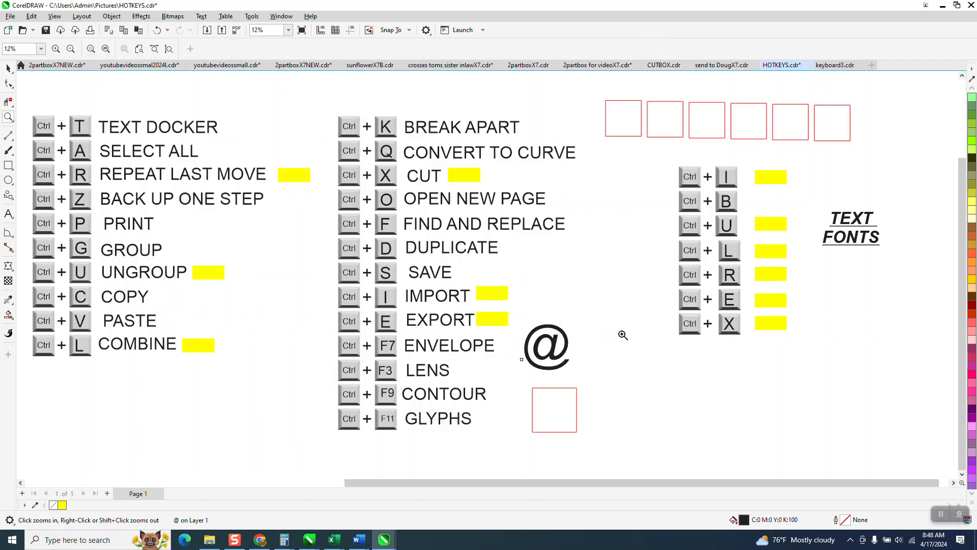